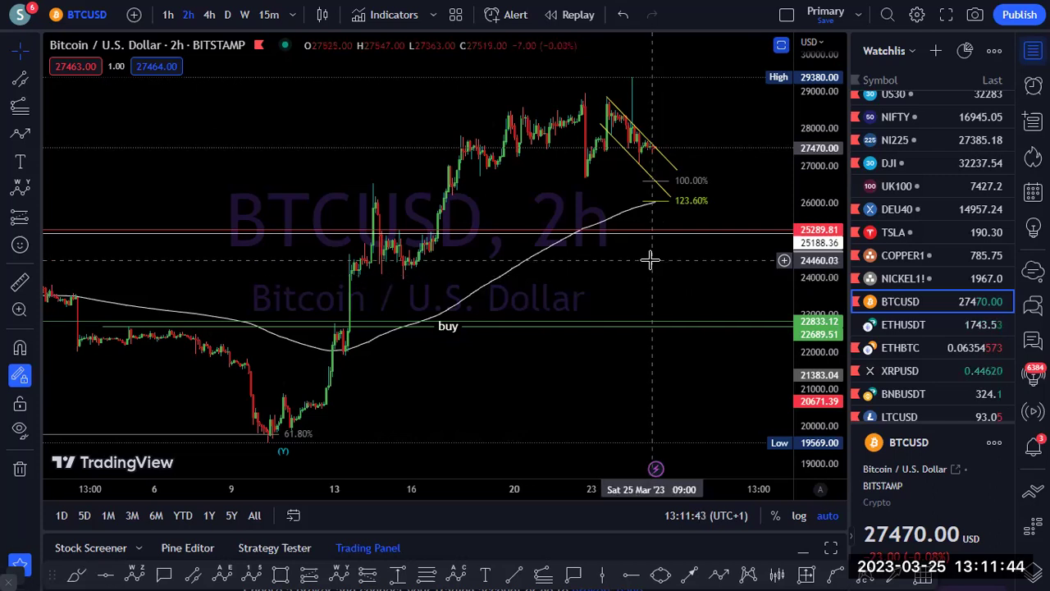
On the daily BTCUSD chart, circle the wave (iv) high and 25289.81 level, sketch two declines and wave 5 marks, then clear the ink
{"action": "left_click", "coordinate": [229, 15]}
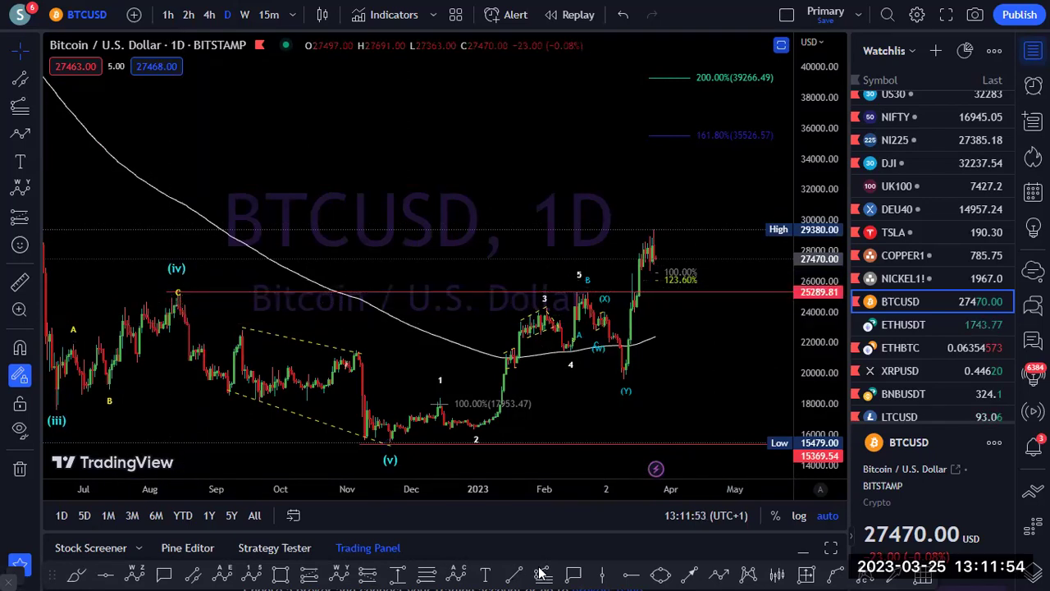
{"action": "mouse_move", "coordinate": [172, 292]}
{"action": "left_mouse_down"}
{"action": "mouse_move", "coordinate": [204, 295]}
{"action": "mouse_move", "coordinate": [156, 285]}
{"action": "left_mouse_up"}
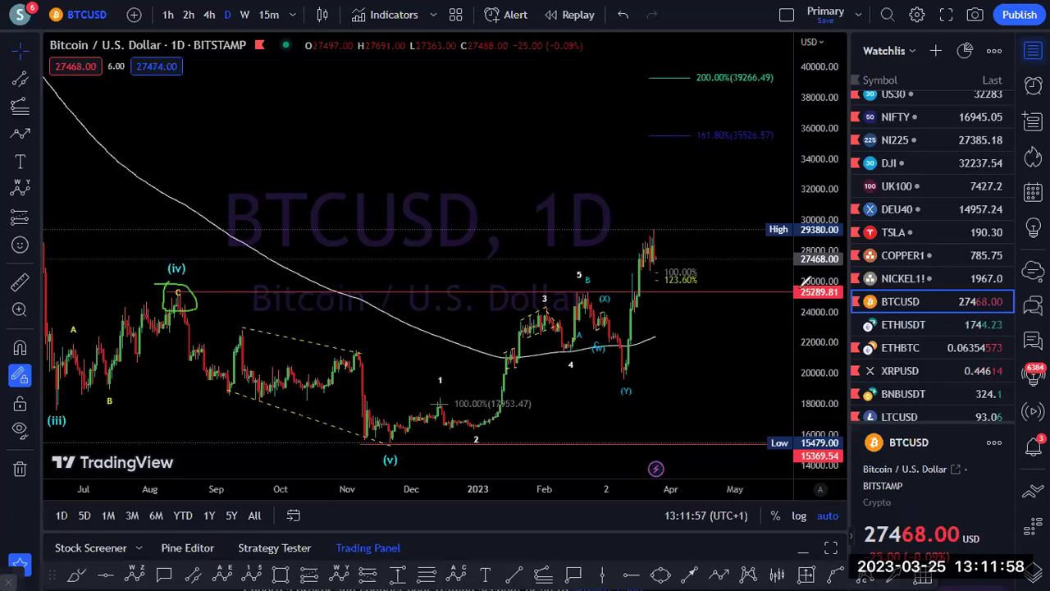
{"action": "left_click_drag", "start_coordinate": [794, 297], "coordinate": [800, 287]}
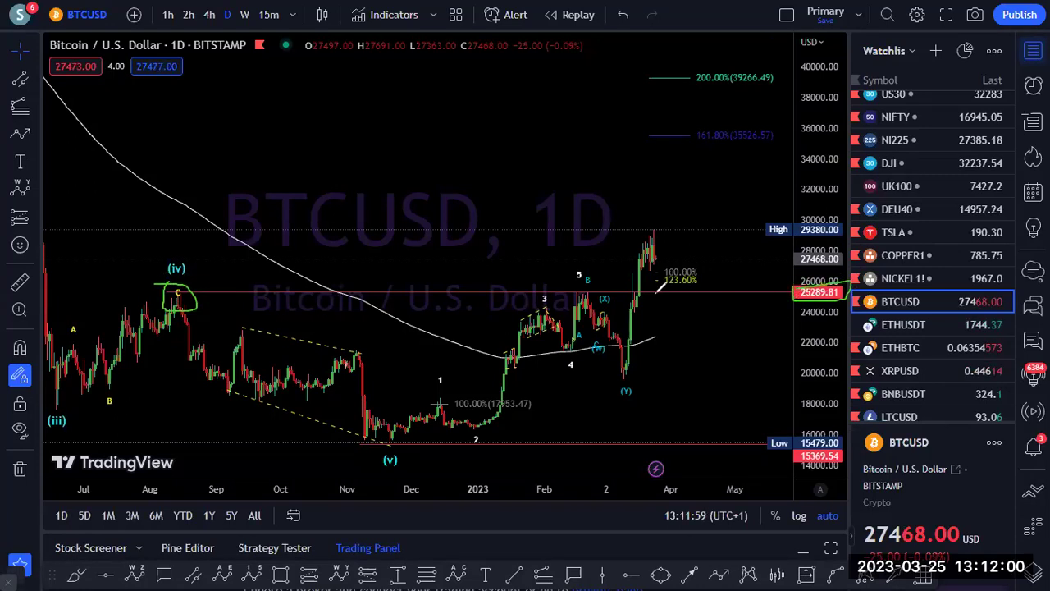
{"action": "left_click_drag", "start_coordinate": [589, 291], "coordinate": [675, 466]}
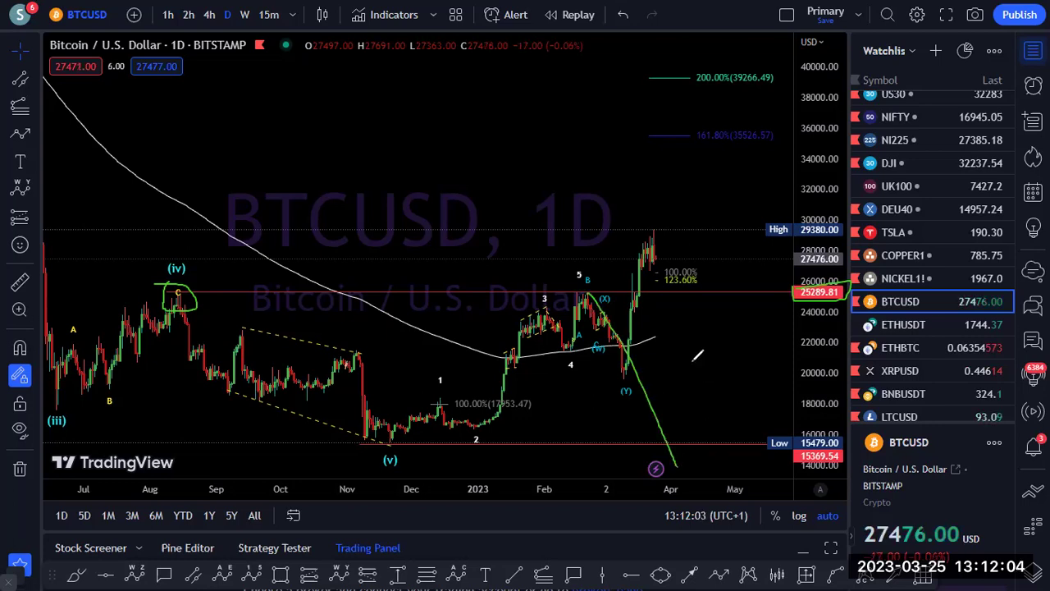
{"action": "mouse_move", "coordinate": [653, 246]}
{"action": "left_mouse_down"}
{"action": "mouse_move", "coordinate": [648, 225]}
{"action": "mouse_move", "coordinate": [691, 412]}
{"action": "left_mouse_up"}
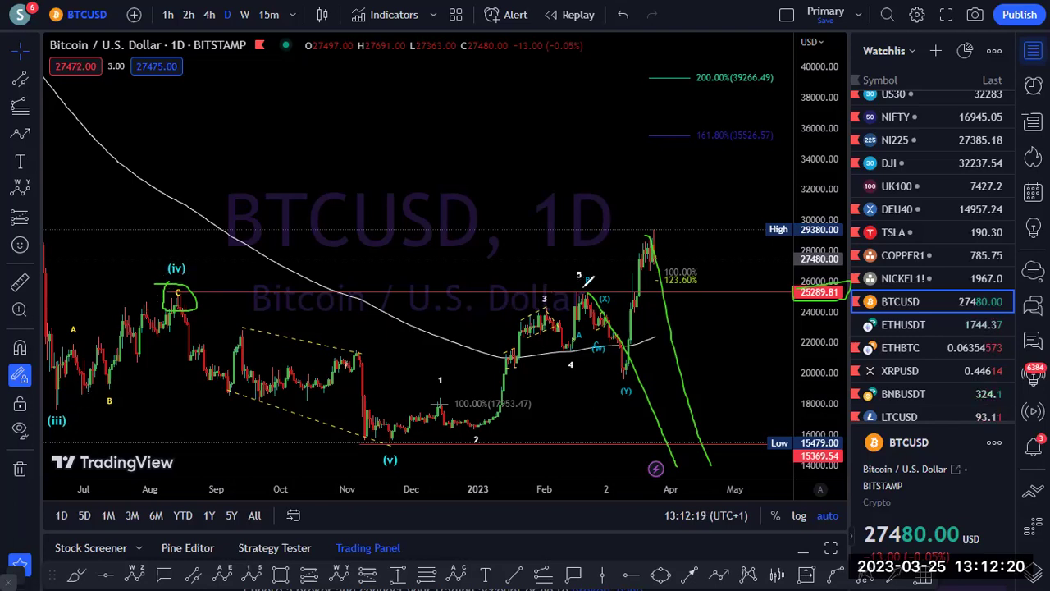
{"action": "left_click_drag", "start_coordinate": [585, 287], "coordinate": [612, 284]}
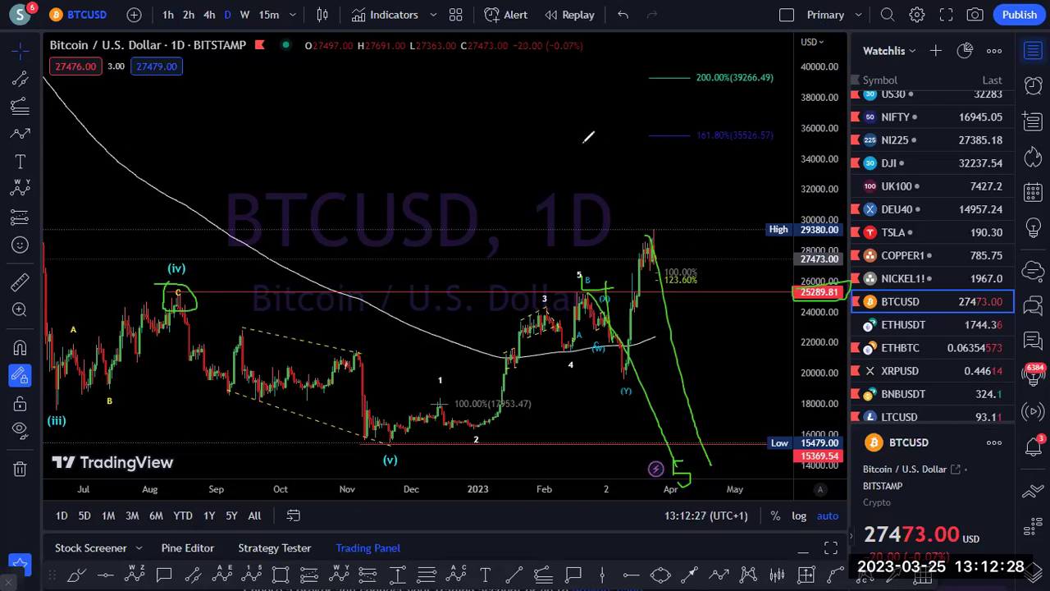
{"action": "key", "text": "e"}
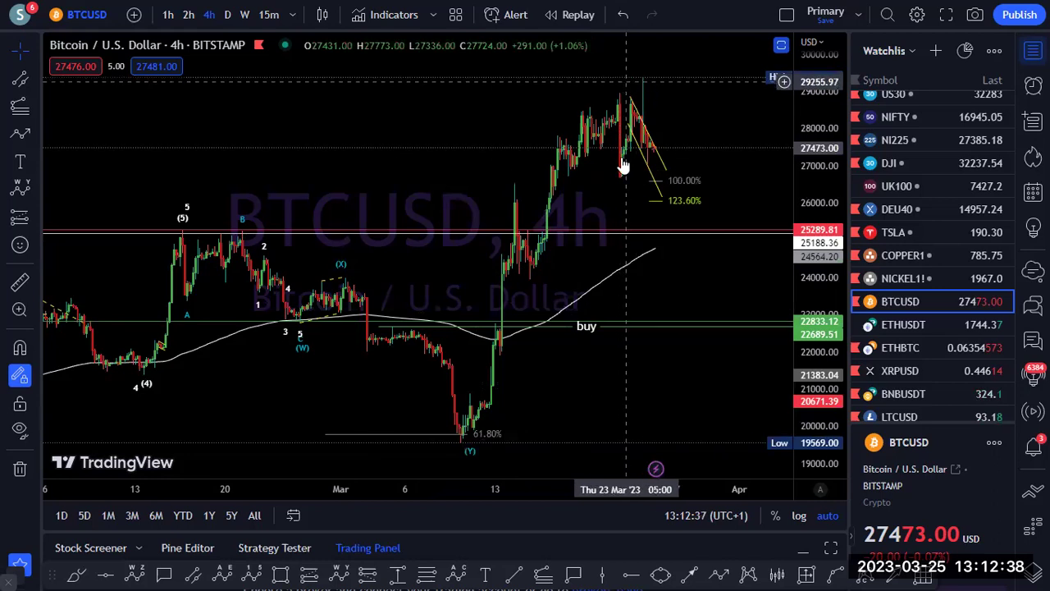
On the 2-hour BTCUSD chart, sketch a W-X correction falling towards the green buy zone, then clear the ink
{"action": "left_click", "coordinate": [188, 15]}
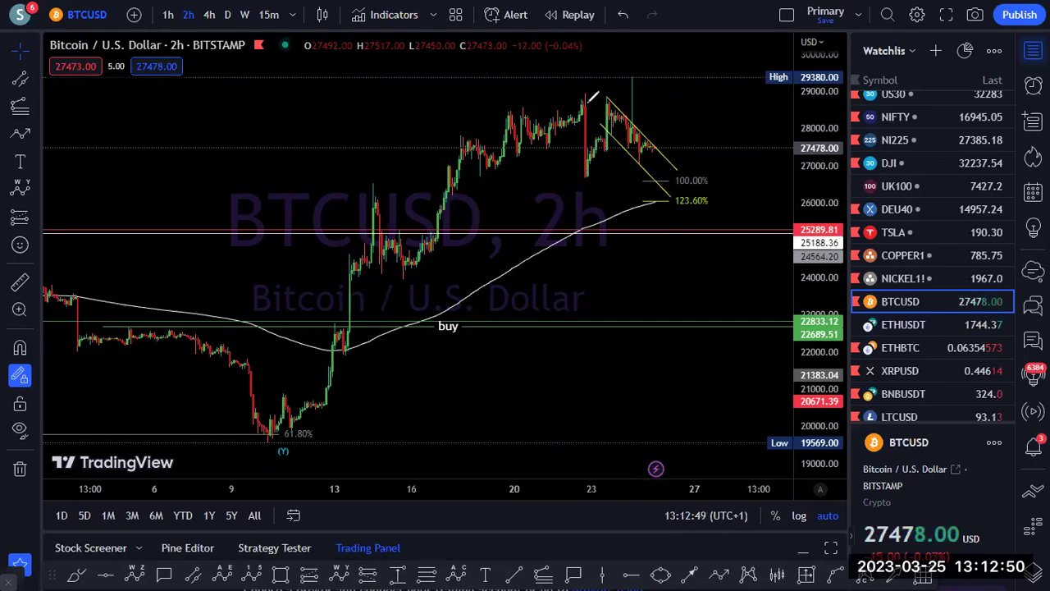
{"action": "mouse_move", "coordinate": [607, 133]}
{"action": "left_mouse_down"}
{"action": "mouse_move", "coordinate": [611, 100]}
{"action": "mouse_move", "coordinate": [664, 208]}
{"action": "mouse_move", "coordinate": [682, 150]}
{"action": "mouse_move", "coordinate": [697, 170]}
{"action": "mouse_move", "coordinate": [722, 116]}
{"action": "mouse_move", "coordinate": [736, 148]}
{"action": "mouse_move", "coordinate": [741, 259]}
{"action": "left_mouse_up"}
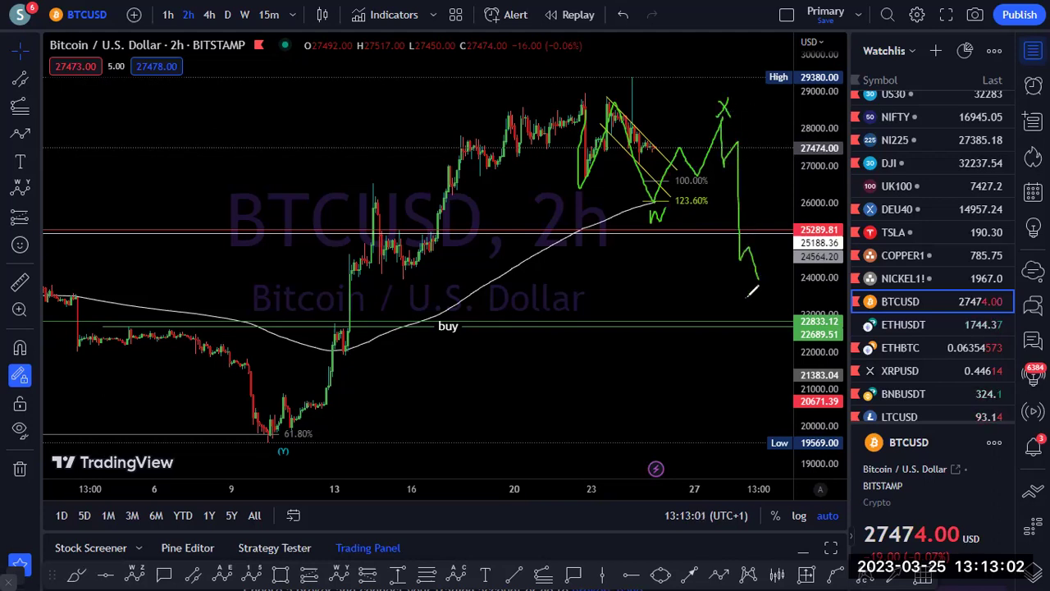
{"action": "left_click_drag", "start_coordinate": [770, 305], "coordinate": [740, 324]}
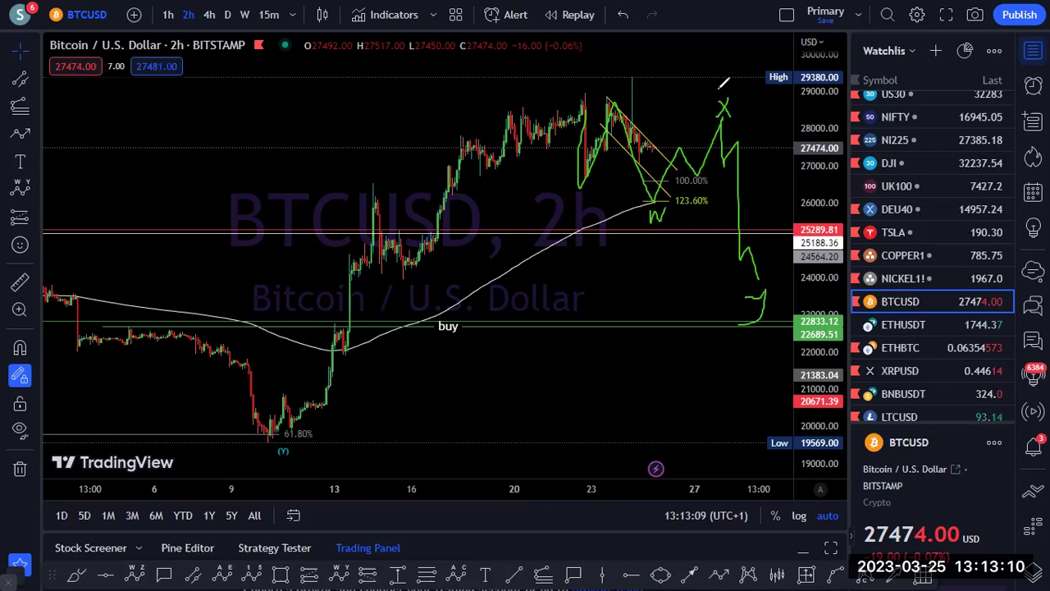
{"action": "key", "text": "e"}
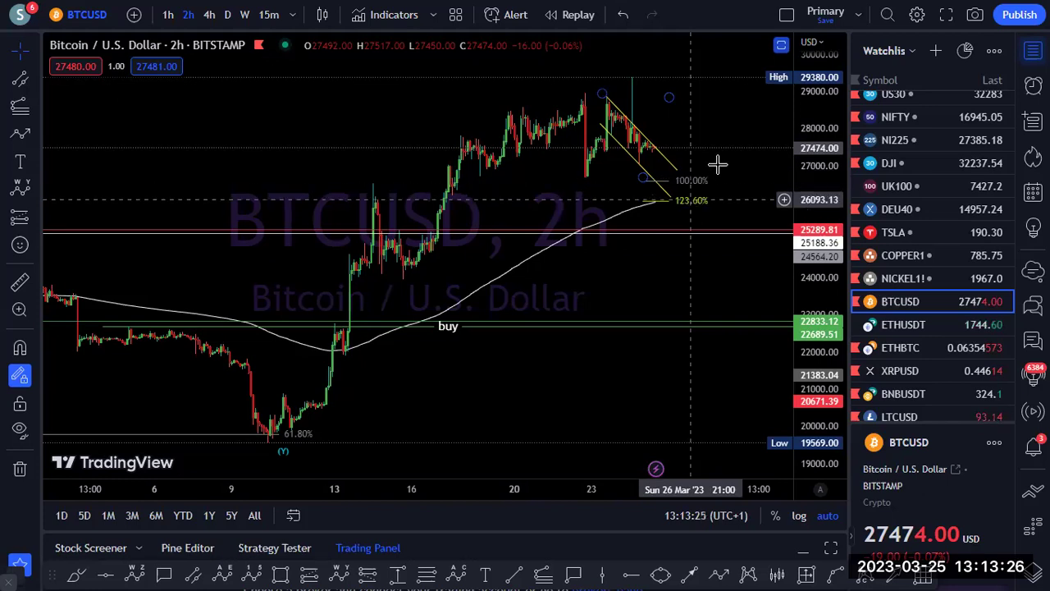
View BTCUSD on the 1-hour chart, then examine the wave count and projected path on the 1-hour ETHUSDT chart
{"action": "left_click", "coordinate": [167, 14]}
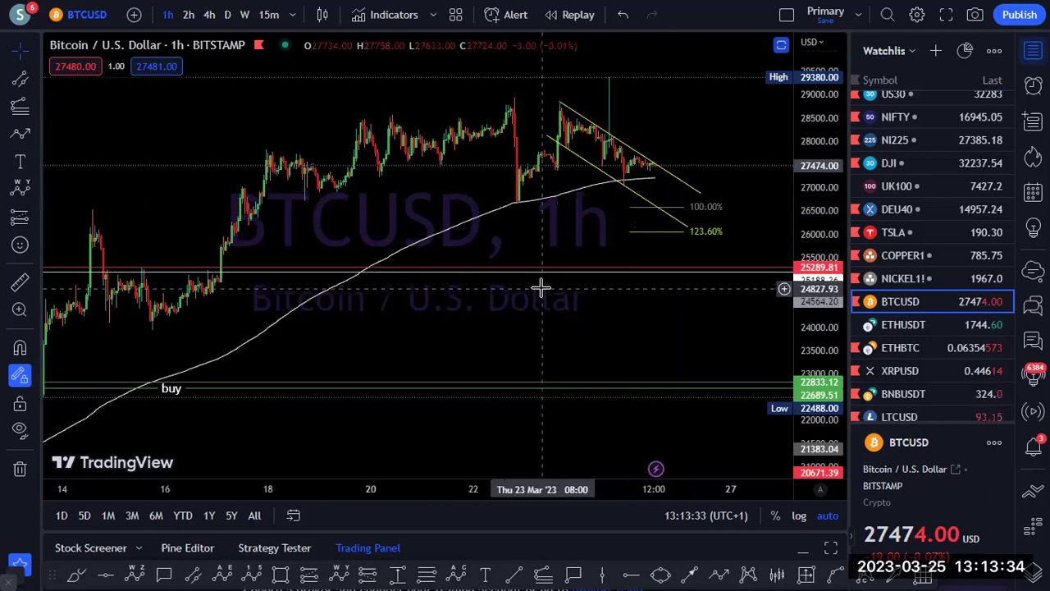
{"action": "key", "text": "Down"}
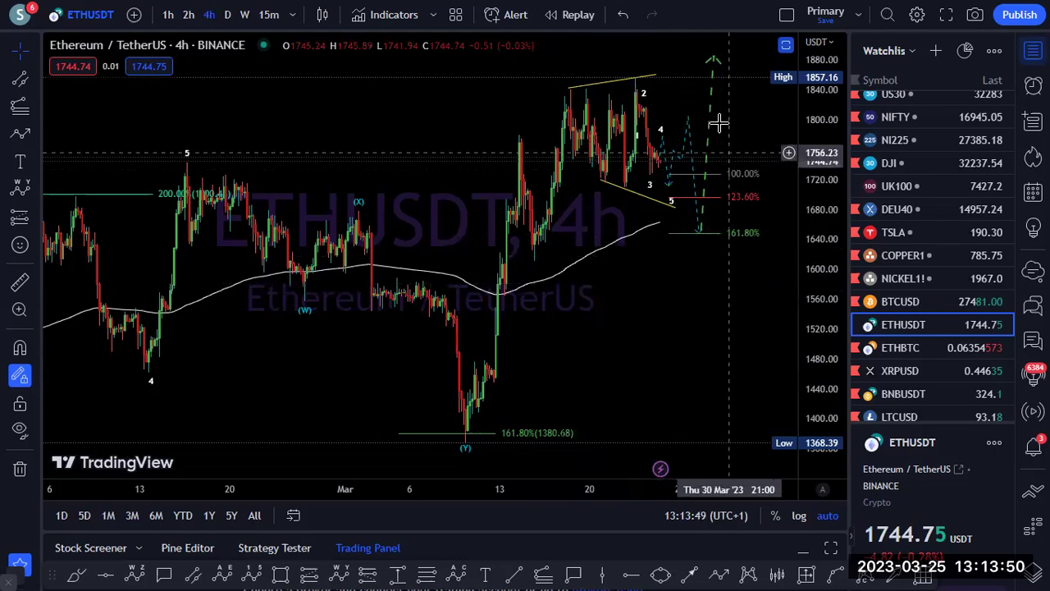
{"action": "left_click", "coordinate": [168, 16]}
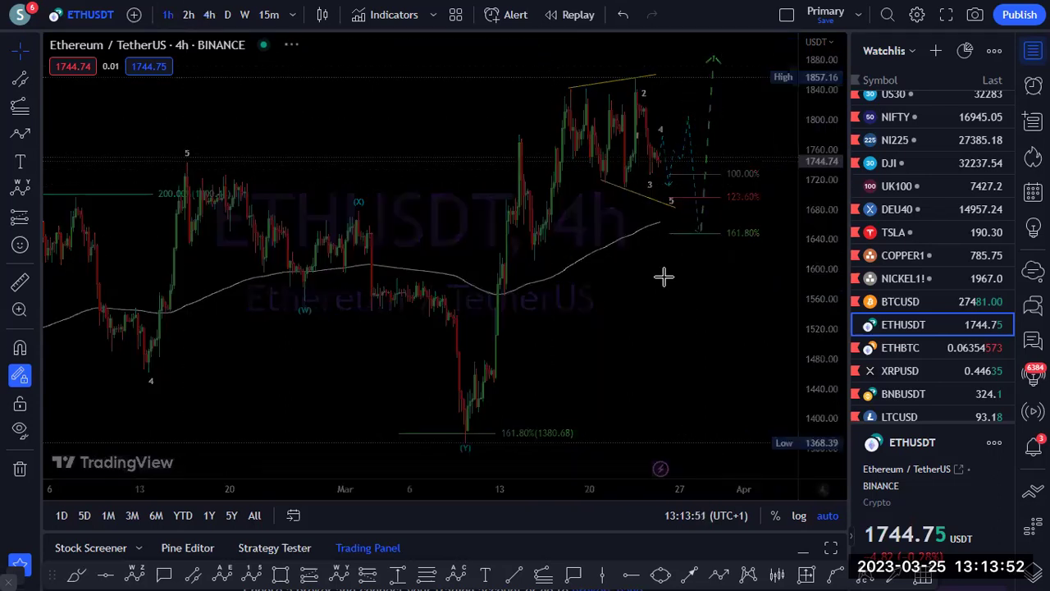
{"action": "left_click_drag", "start_coordinate": [654, 324], "coordinate": [394, 200]}
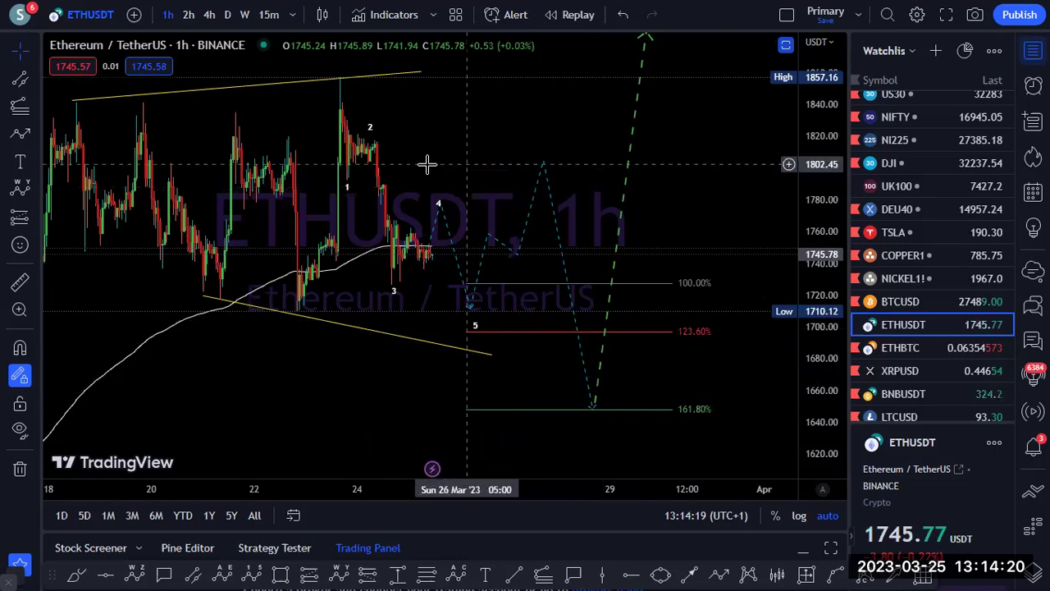
{"action": "left_click_drag", "start_coordinate": [274, 376], "coordinate": [445, 375]}
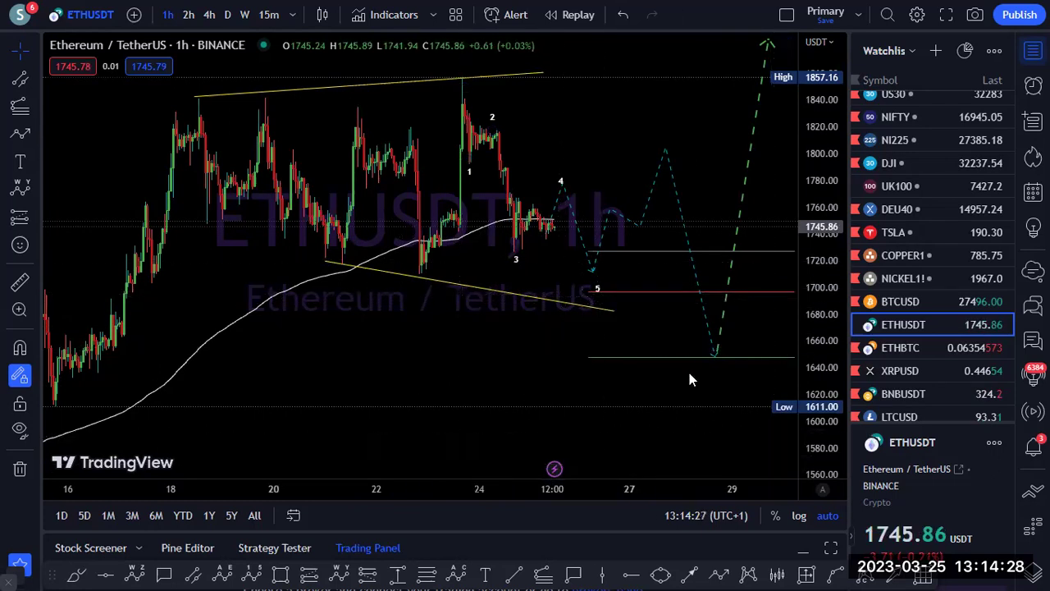
{"action": "left_click_drag", "start_coordinate": [487, 343], "coordinate": [440, 341]}
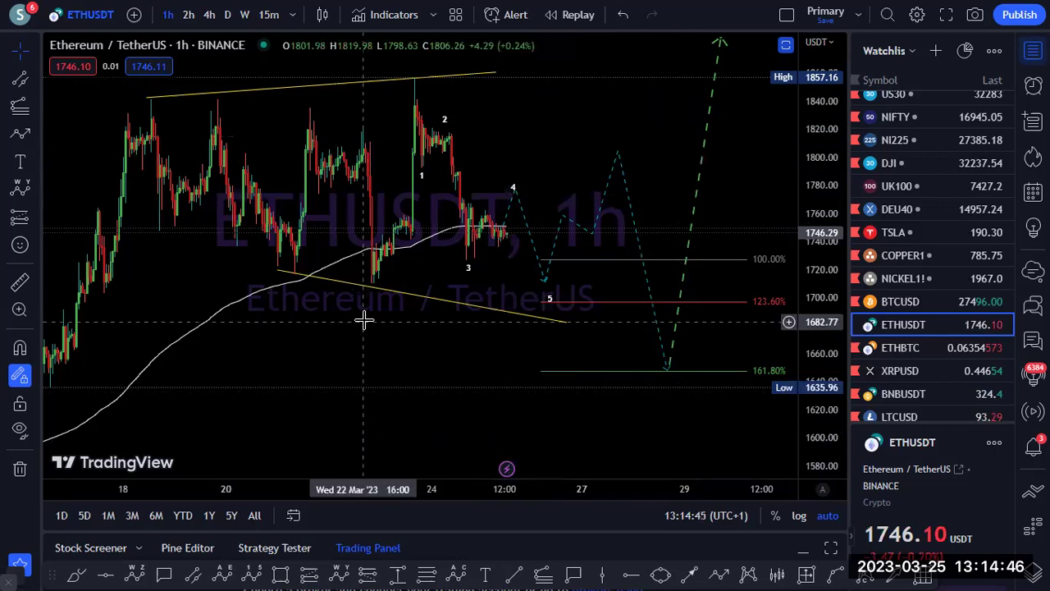
On the XRPUSD chart, sketch a decline from the 123.60% level towards 0.40000 and a rally from there, then clear the ink
{"action": "left_click", "coordinate": [901, 375]}
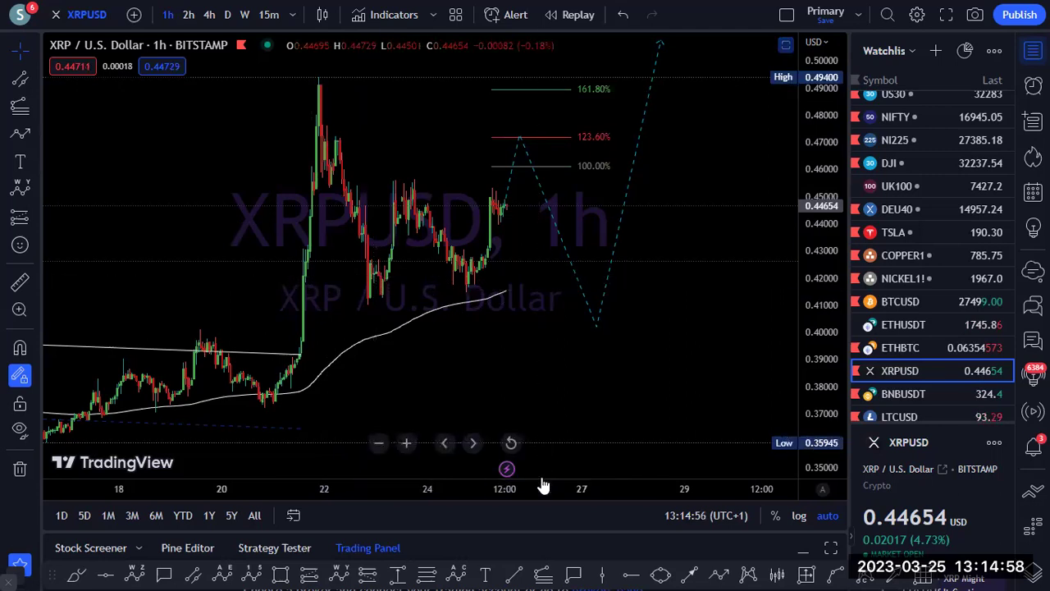
{"action": "left_click_drag", "start_coordinate": [321, 82], "coordinate": [359, 135]}
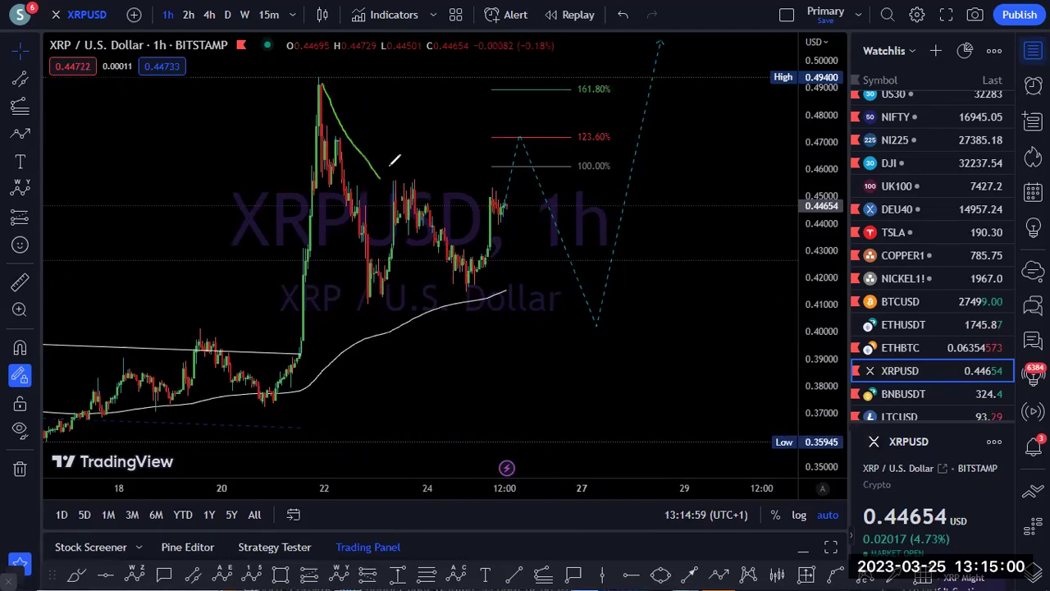
{"action": "left_click_drag", "start_coordinate": [497, 226], "coordinate": [562, 74]}
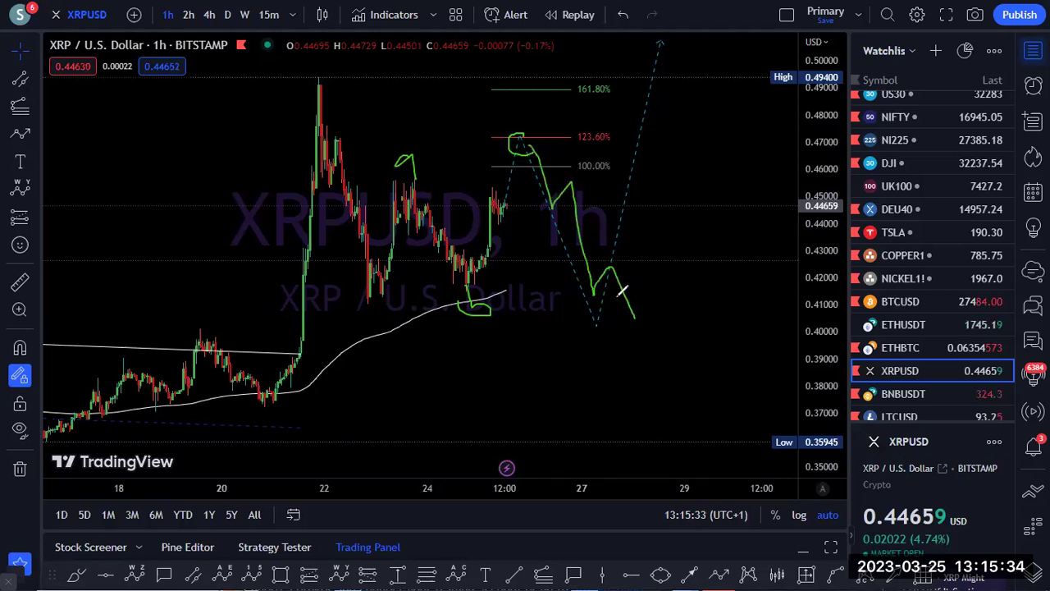
{"action": "left_click_drag", "start_coordinate": [591, 329], "coordinate": [788, 349]}
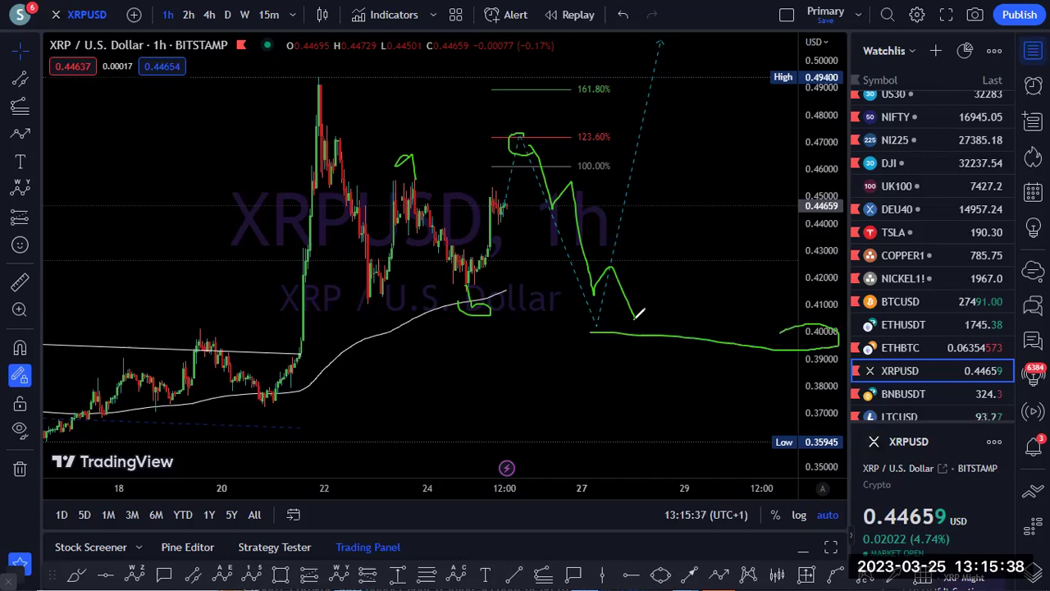
{"action": "left_click_drag", "start_coordinate": [687, 145], "coordinate": [710, 66]}
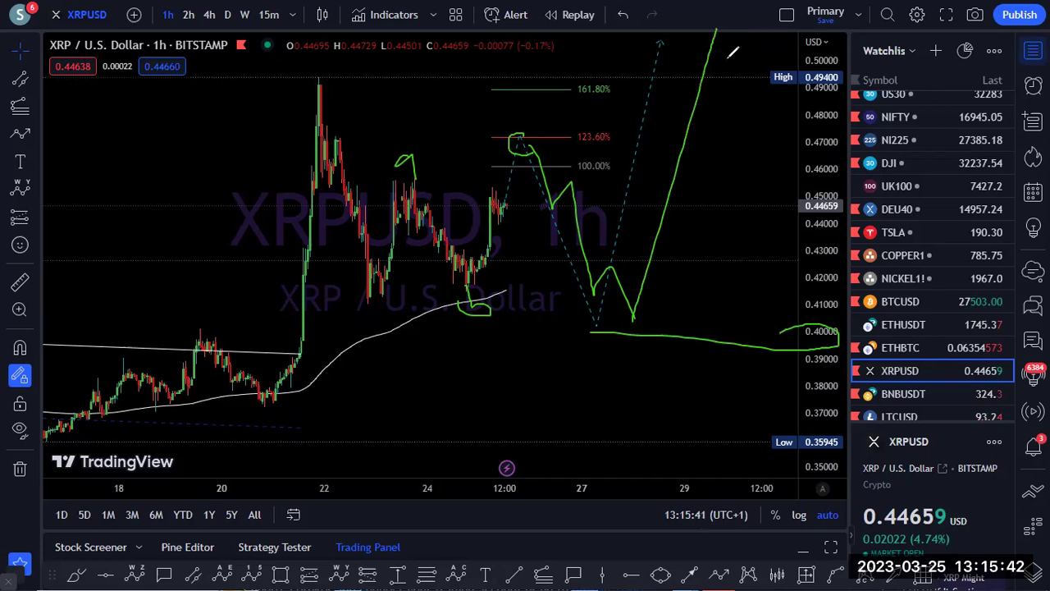
{"action": "key", "text": "e"}
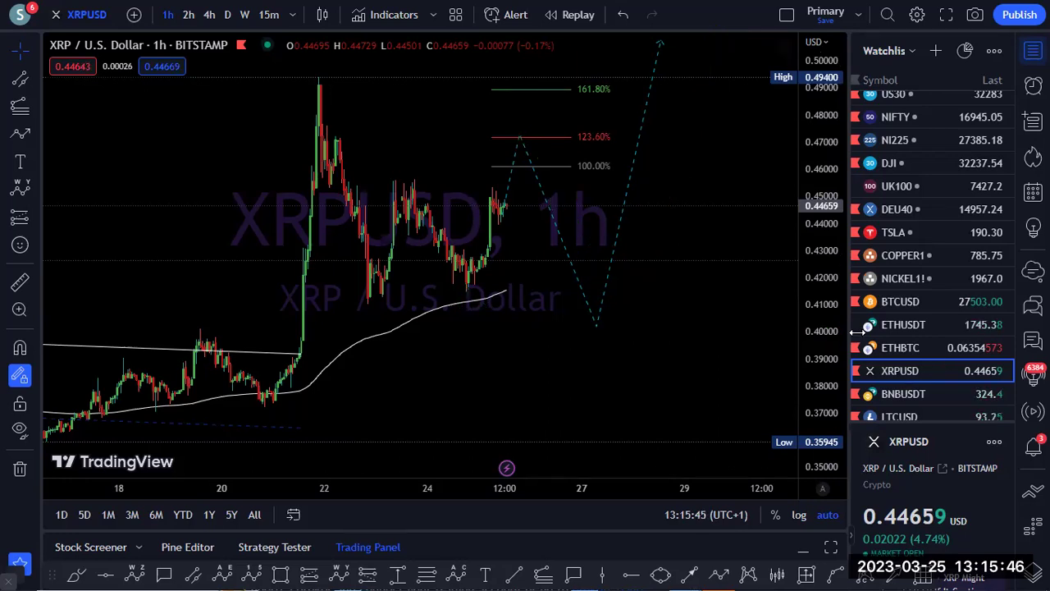
Open BNBUSDT on the 2-hour chart and move the correction pattern's (W) point up to the wave C low at 315.1
{"action": "key", "text": "Down"}
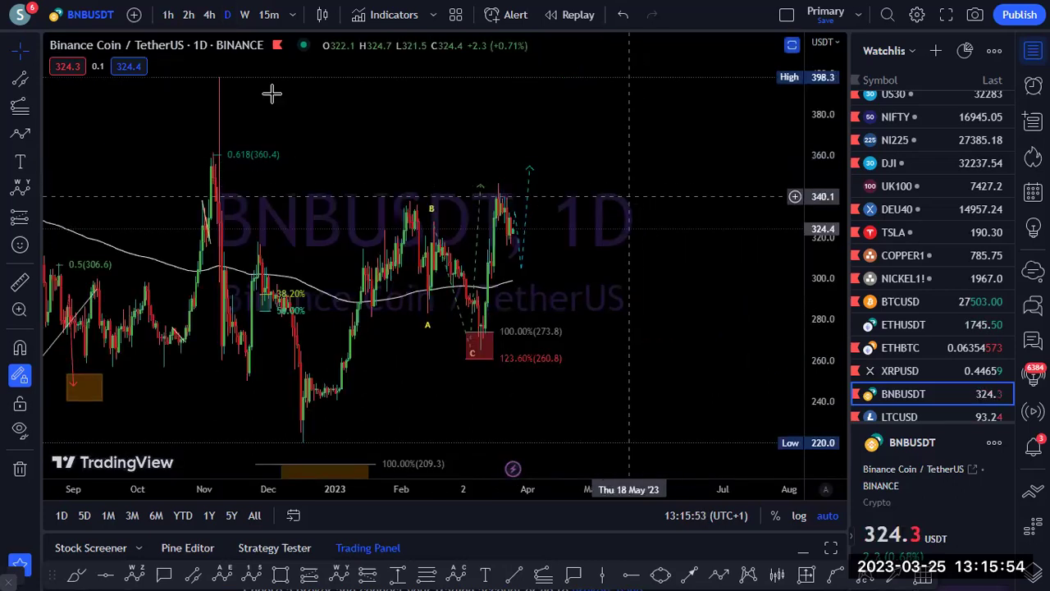
{"action": "left_click", "coordinate": [208, 14]}
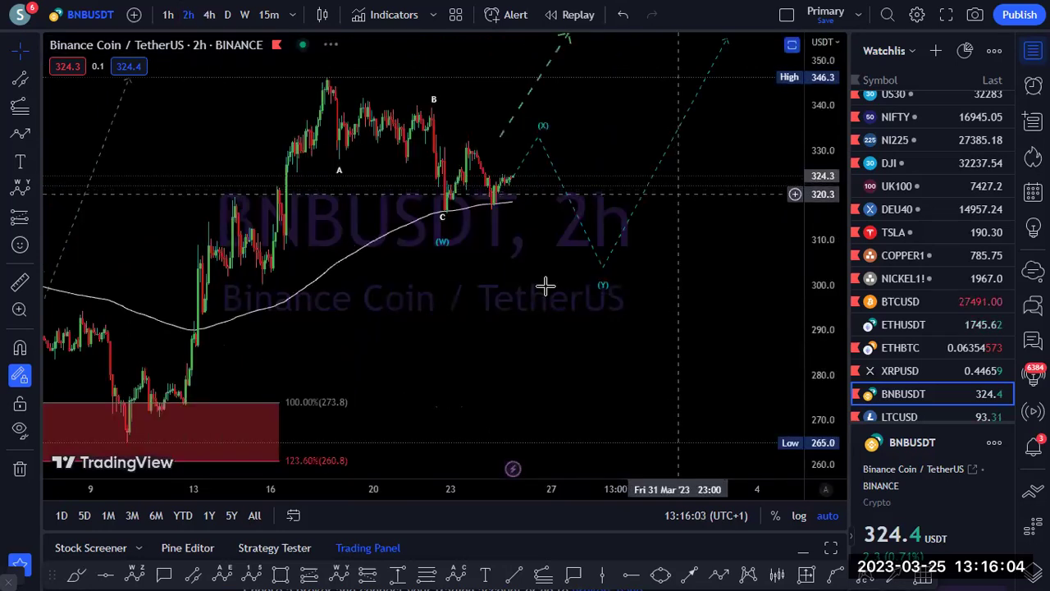
{"action": "left_click_drag", "start_coordinate": [443, 247], "coordinate": [444, 215]}
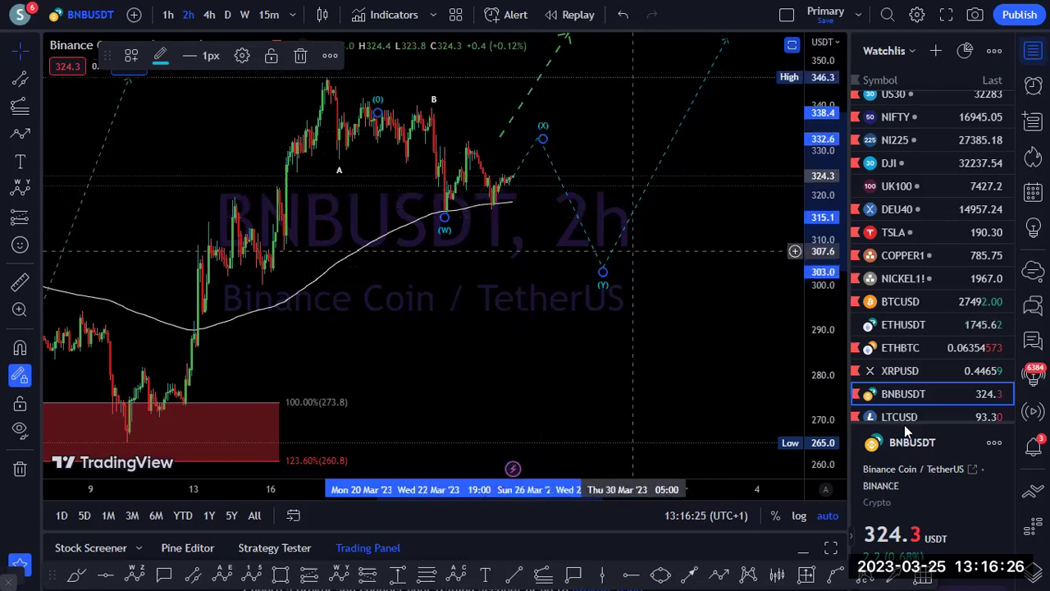
Open LTCUSD on the 1-hour chart and place a Fibonacci extension through 96.07, 89.13 and 94.46
{"action": "scroll", "coordinate": [926, 352], "scroll_direction": "down", "scroll_amount": 4}
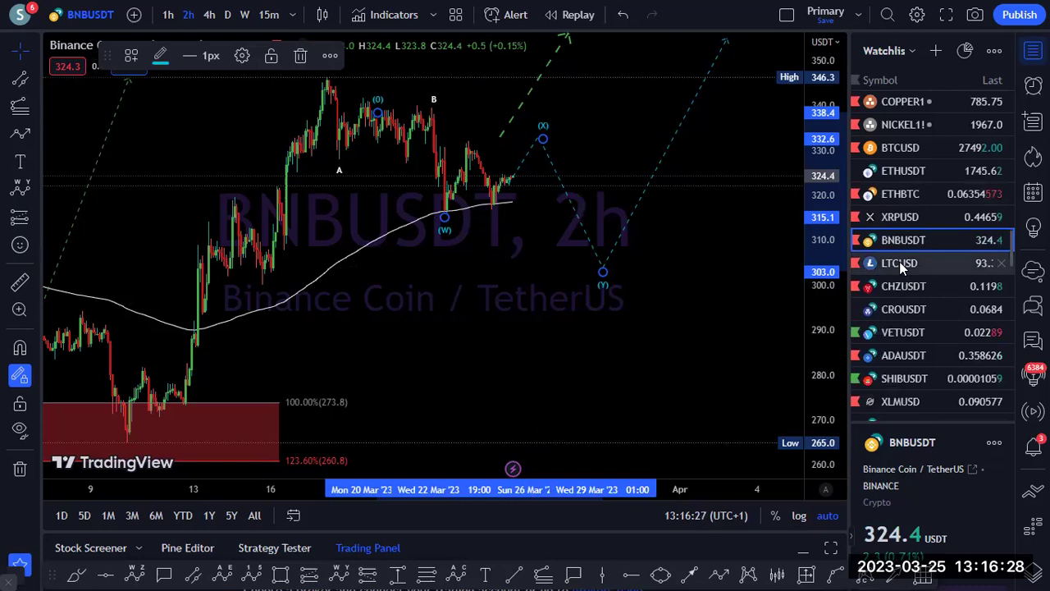
{"action": "key", "text": "Down"}
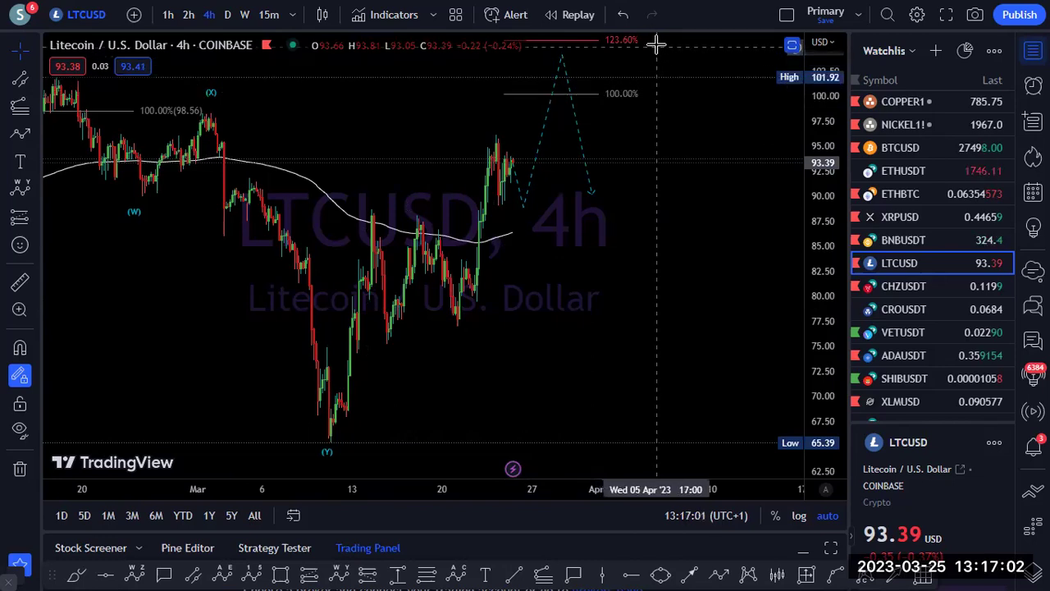
{"action": "left_click", "coordinate": [167, 14]}
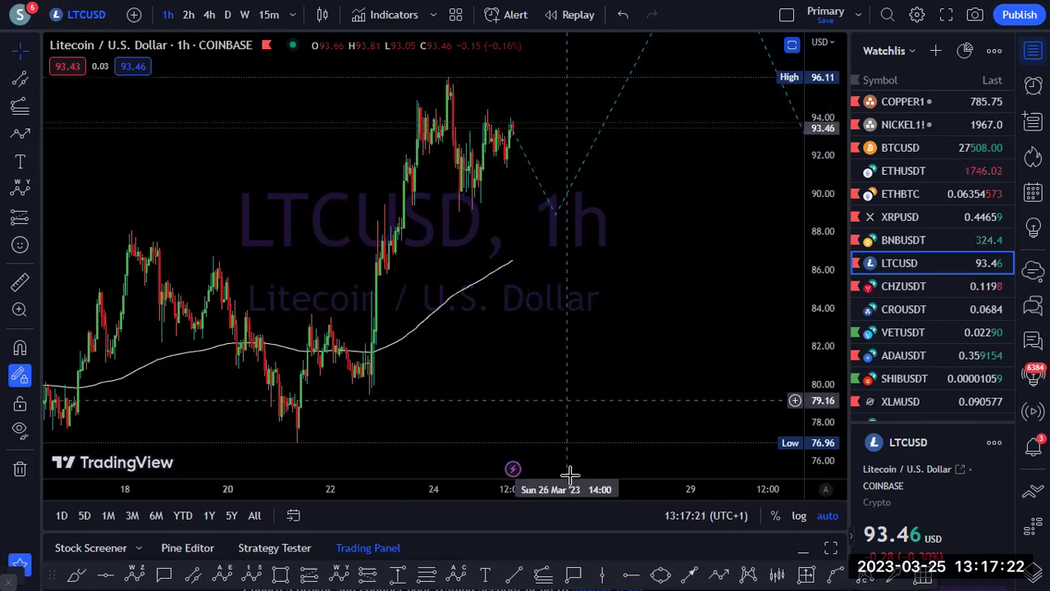
{"action": "left_click", "coordinate": [469, 78]}
{"action": "left_click", "coordinate": [488, 210]}
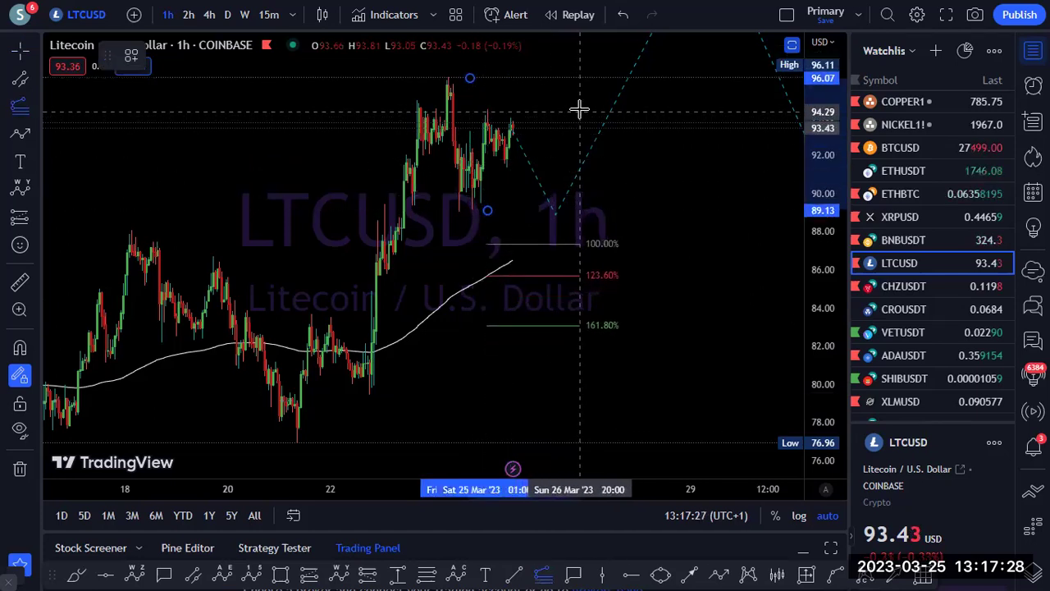
{"action": "left_click", "coordinate": [580, 107]}
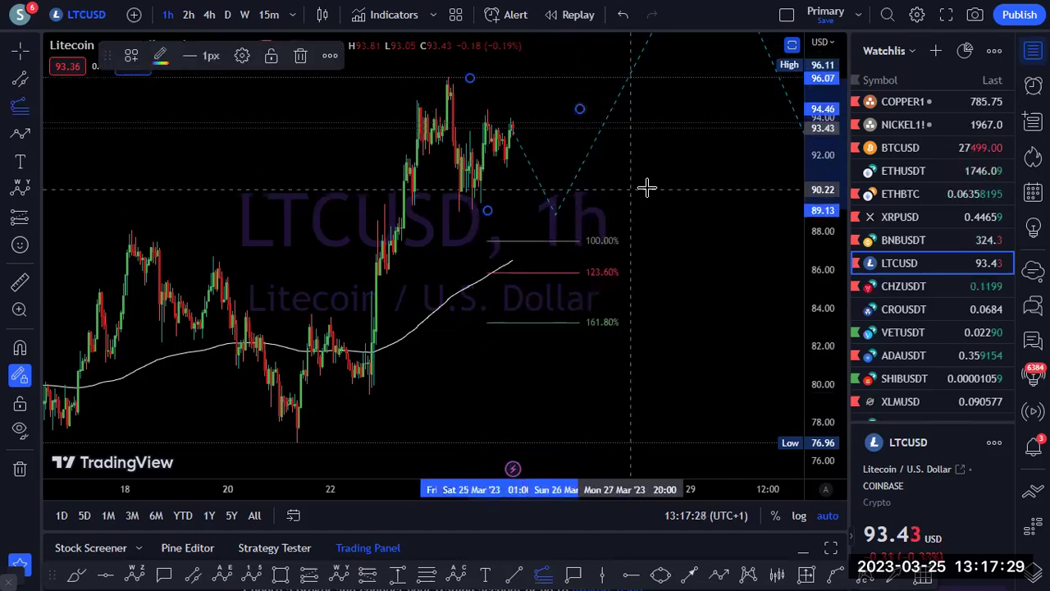
Move the low of the dashed projection path down onto the 100.00% extension level
{"action": "left_click", "coordinate": [550, 211]}
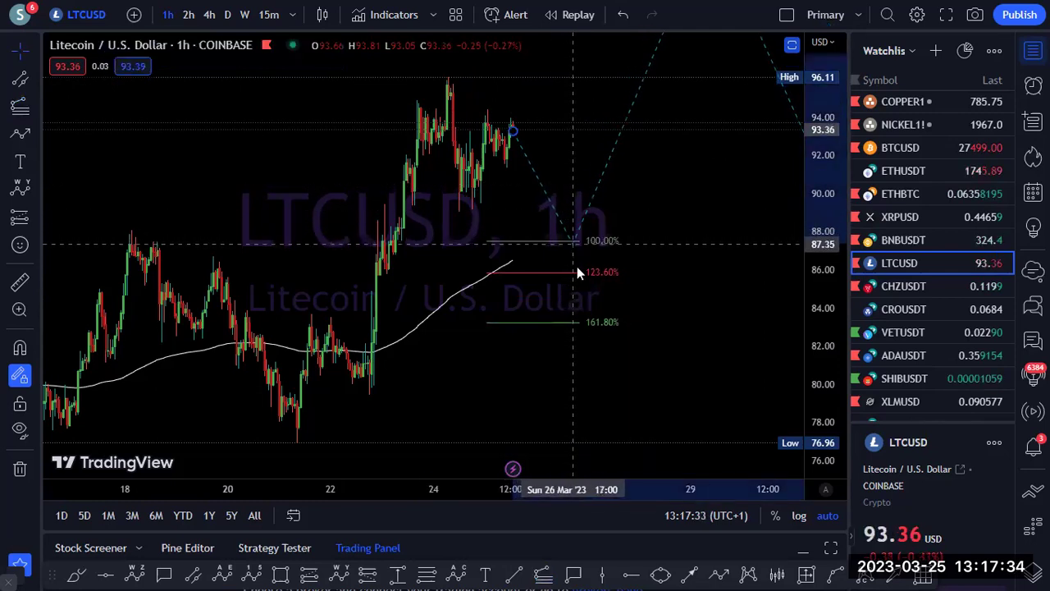
{"action": "left_click_drag", "start_coordinate": [578, 271], "coordinate": [571, 239]}
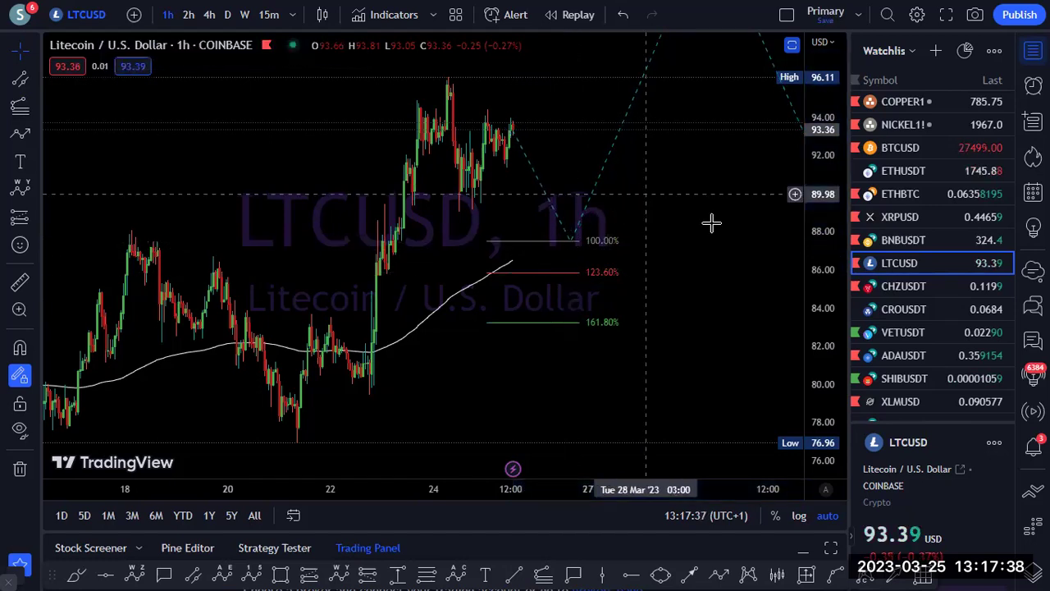
Draw a descending parallel channel from the 96.07 high to about 90.62, with its lower edge under the recent lows near 89
{"action": "left_click", "coordinate": [192, 575]}
{"action": "left_click", "coordinate": [450, 78]}
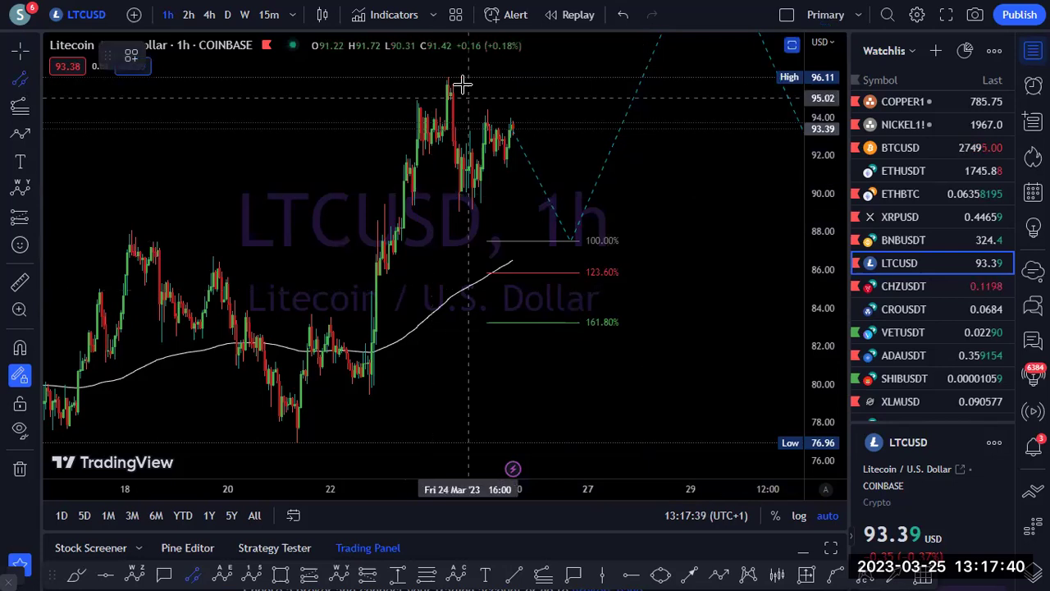
{"action": "left_click", "coordinate": [547, 134]}
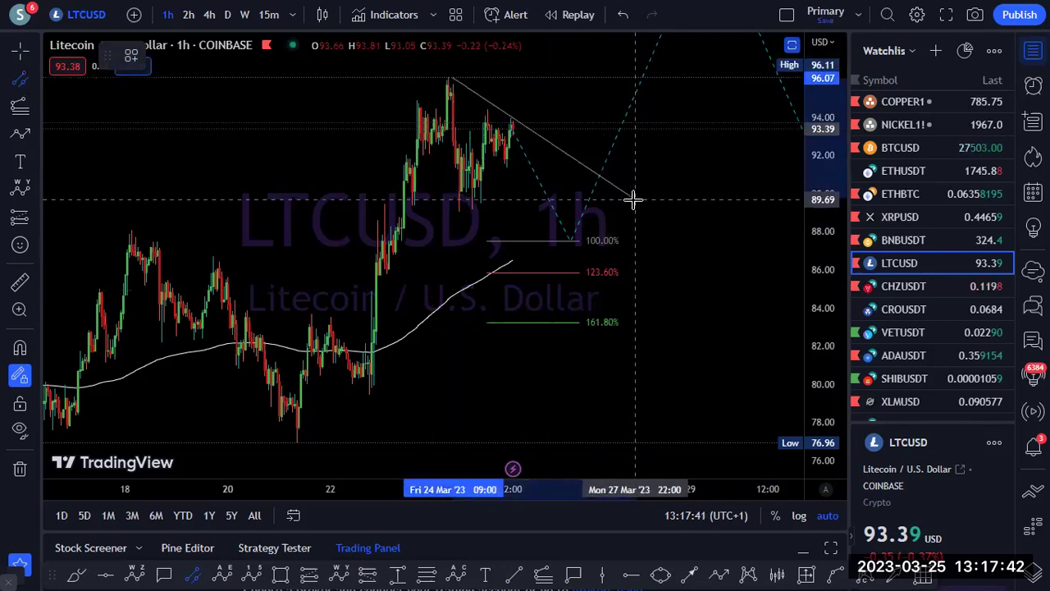
{"action": "left_click", "coordinate": [593, 180]}
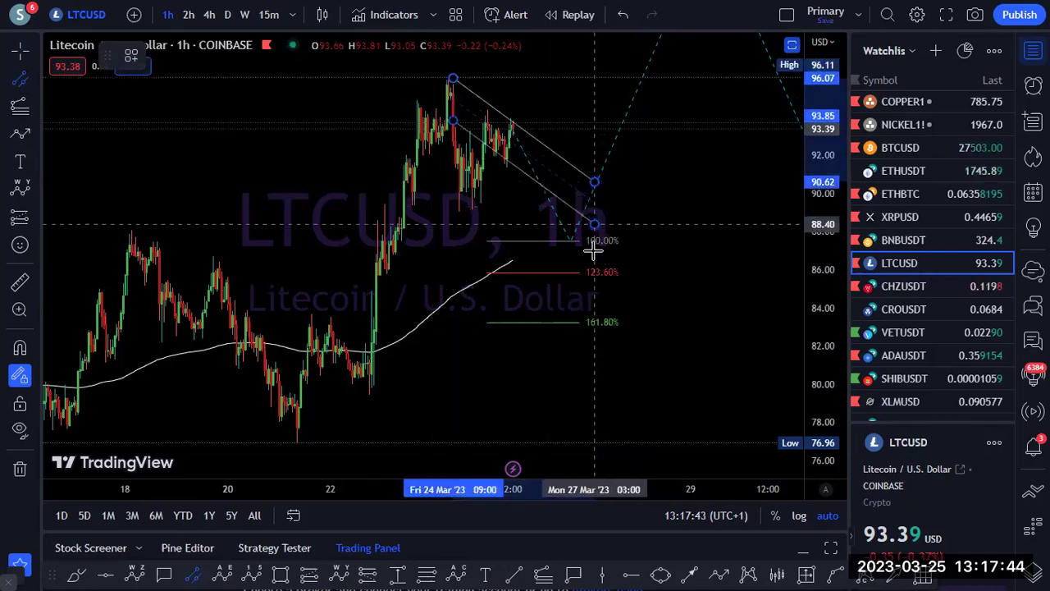
{"action": "left_click", "coordinate": [581, 299]}
{"action": "left_click", "coordinate": [646, 194]}
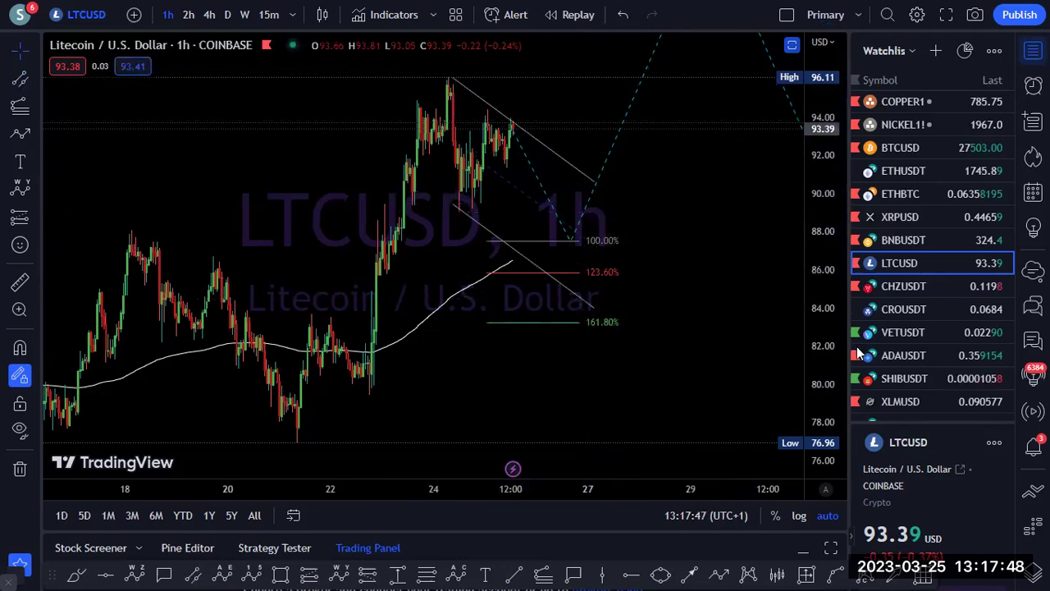
Open CHZUSDT on the 4-hour chart and place an ABC correction from 0.1247 through A 0.1126, B 0.1285 and C about 0.1170
{"action": "left_click", "coordinate": [901, 283]}
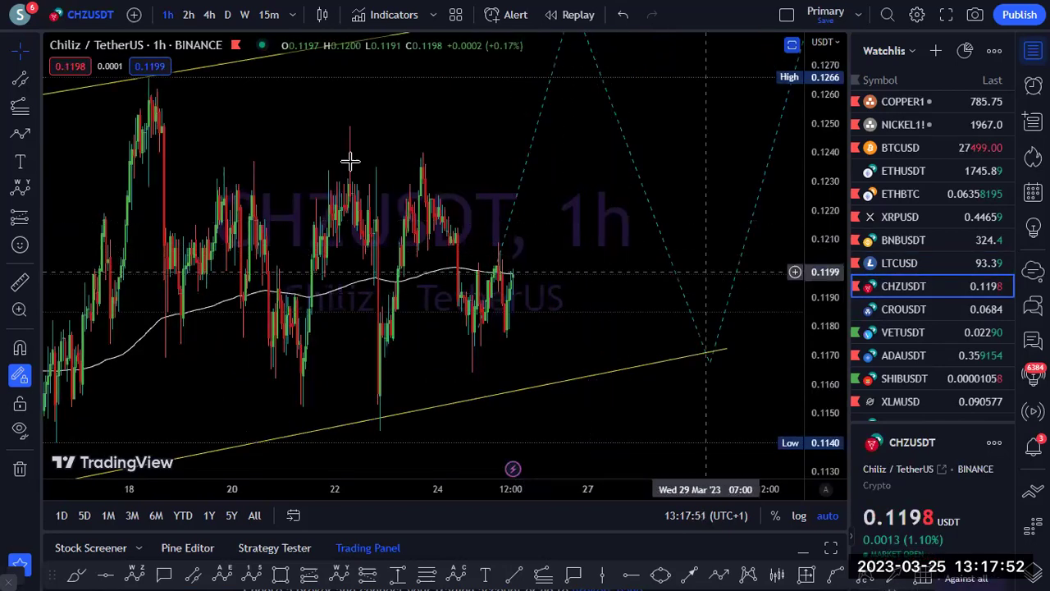
{"action": "left_click", "coordinate": [211, 20]}
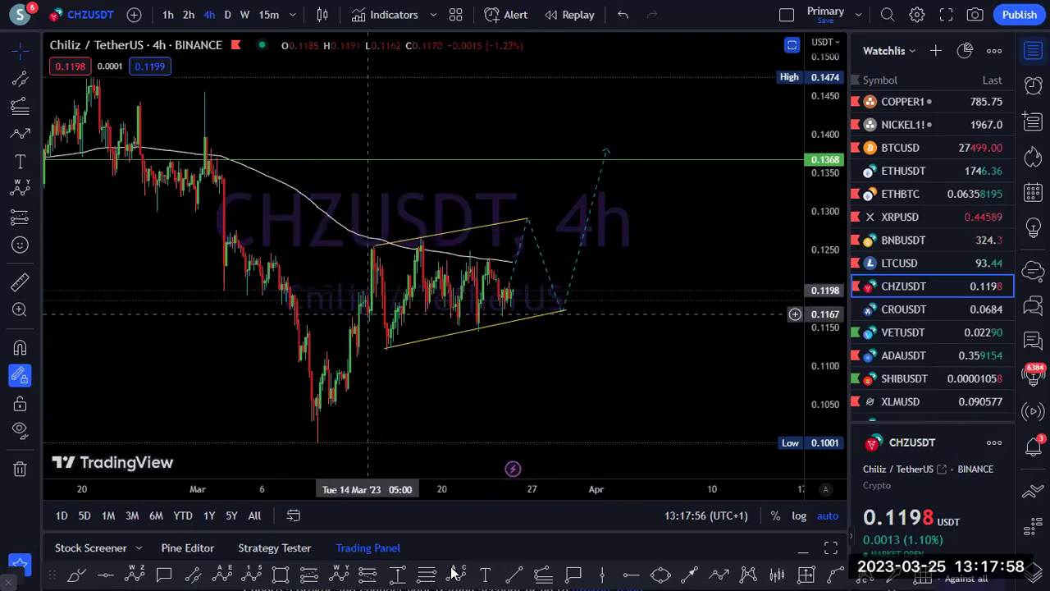
{"action": "left_click", "coordinate": [373, 251]}
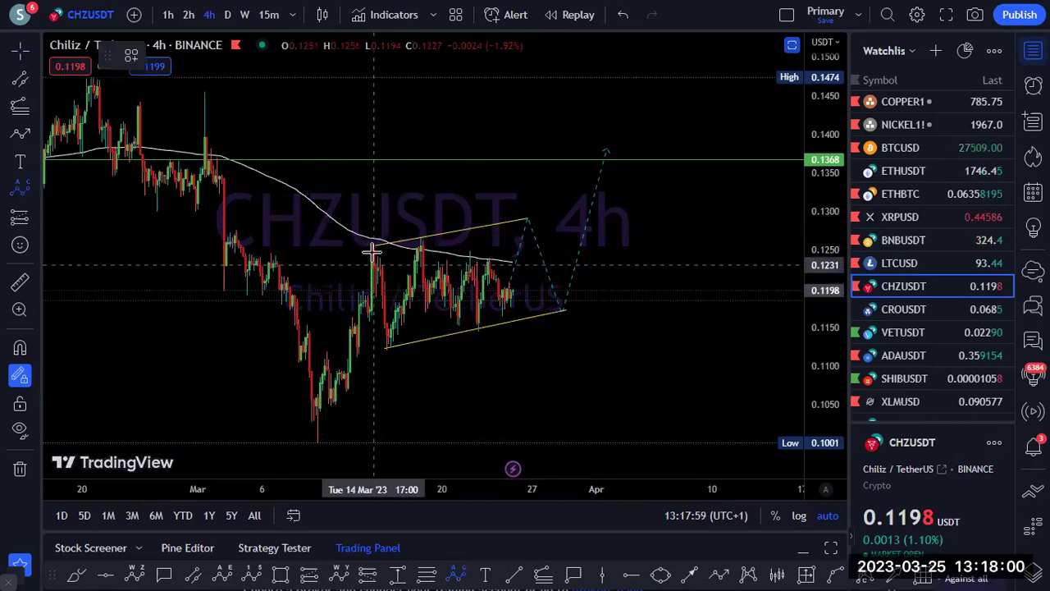
{"action": "left_click", "coordinate": [385, 346]}
{"action": "left_click", "coordinate": [525, 223]}
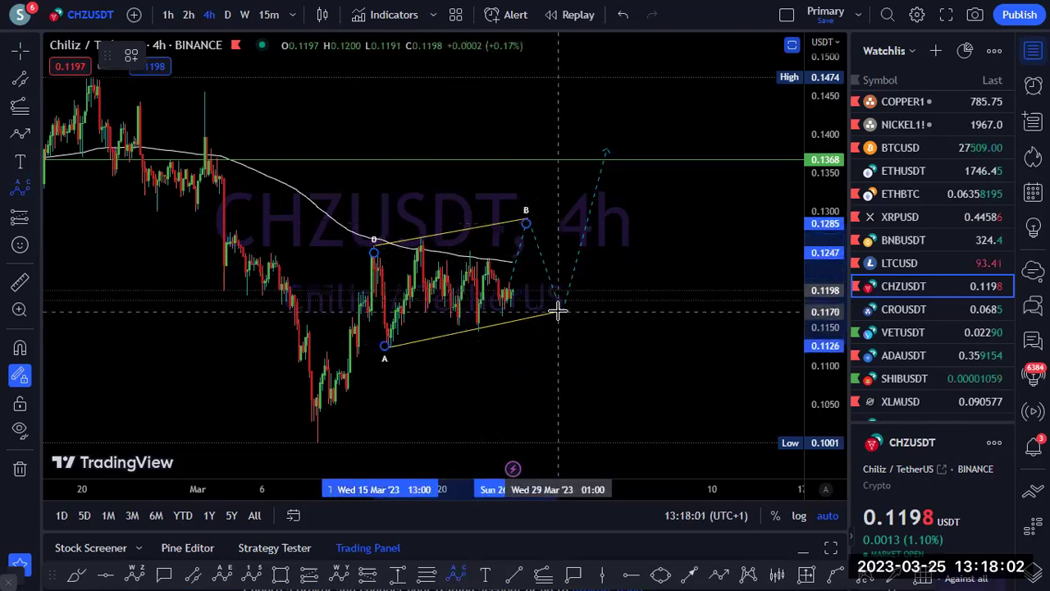
{"action": "left_click", "coordinate": [558, 310]}
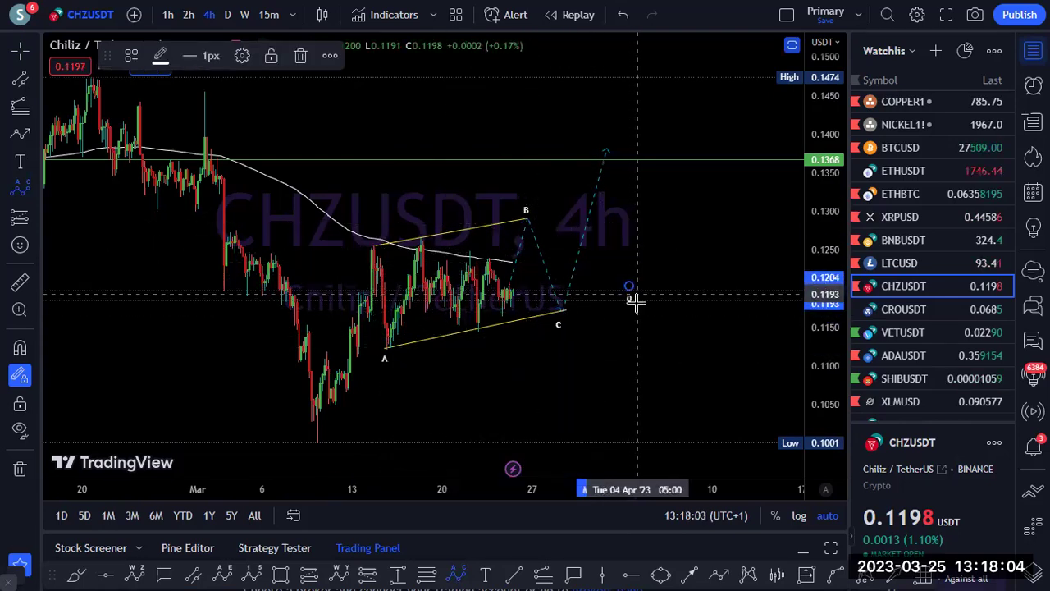
{"action": "left_click", "coordinate": [628, 297]}
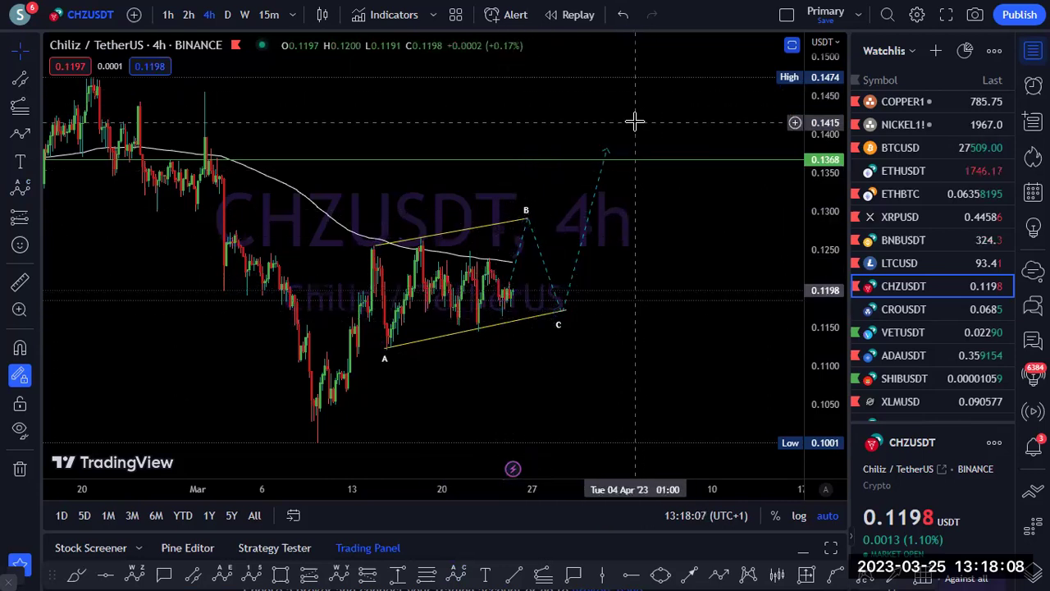
Review the projection on CROUSDT on the 4-hour and 2-hour charts and on VETUSDT on the 2-hour chart
{"action": "left_click", "coordinate": [922, 310]}
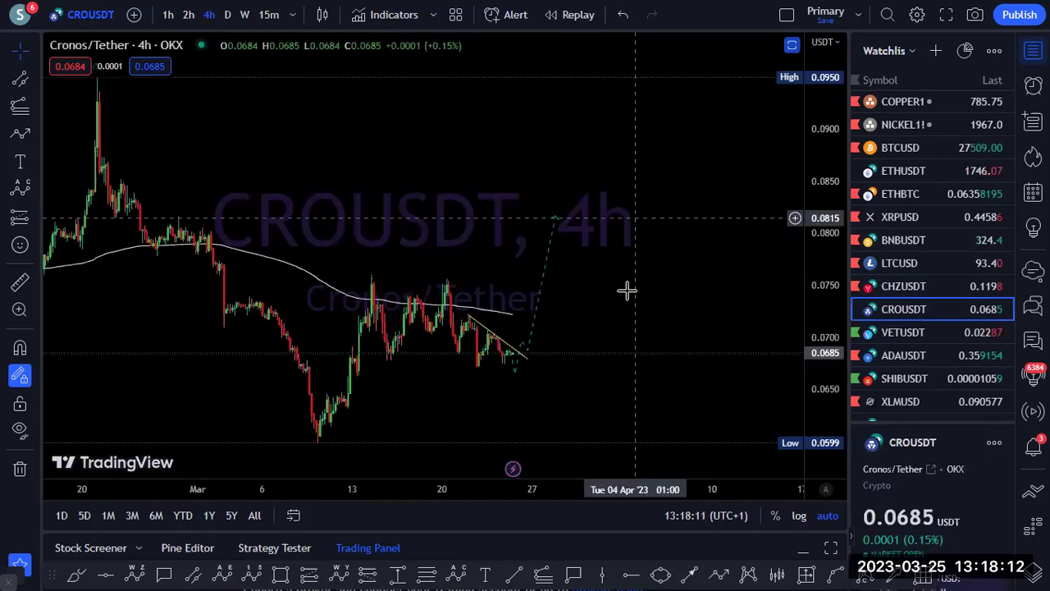
{"action": "left_click", "coordinate": [188, 14]}
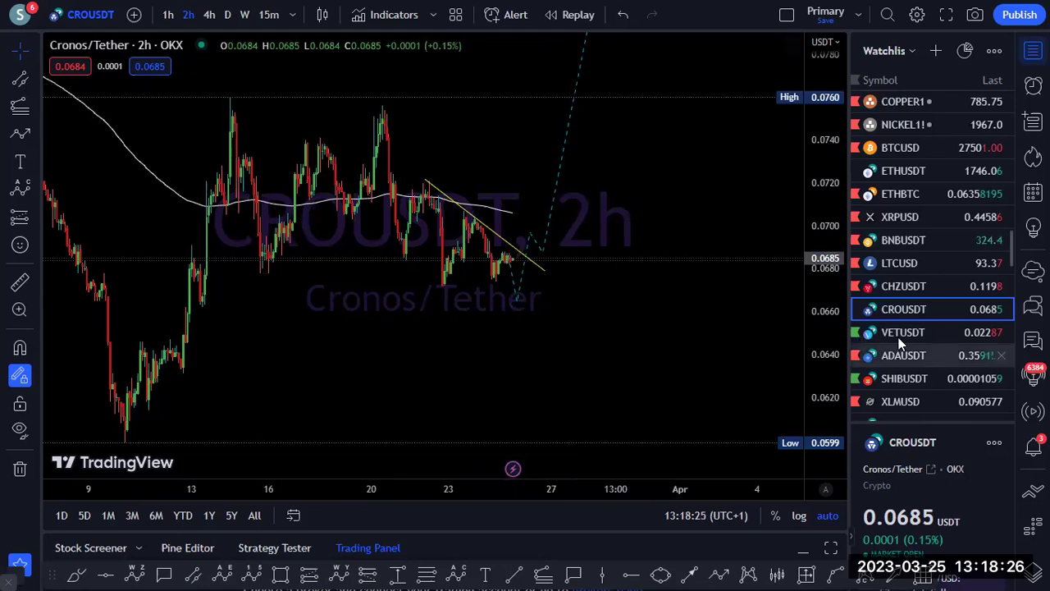
{"action": "left_click", "coordinate": [854, 333]}
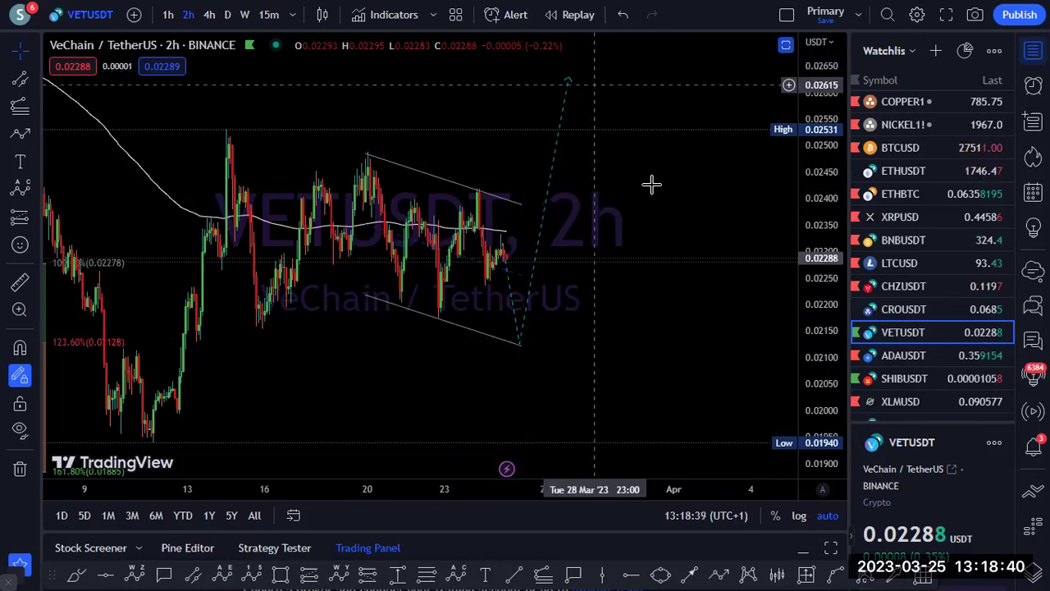
Open ADAUSDT and draw a dashed projection path from the current price up to about 0.373, down to about 0.3425 and up above 0.40
{"action": "left_click", "coordinate": [899, 348]}
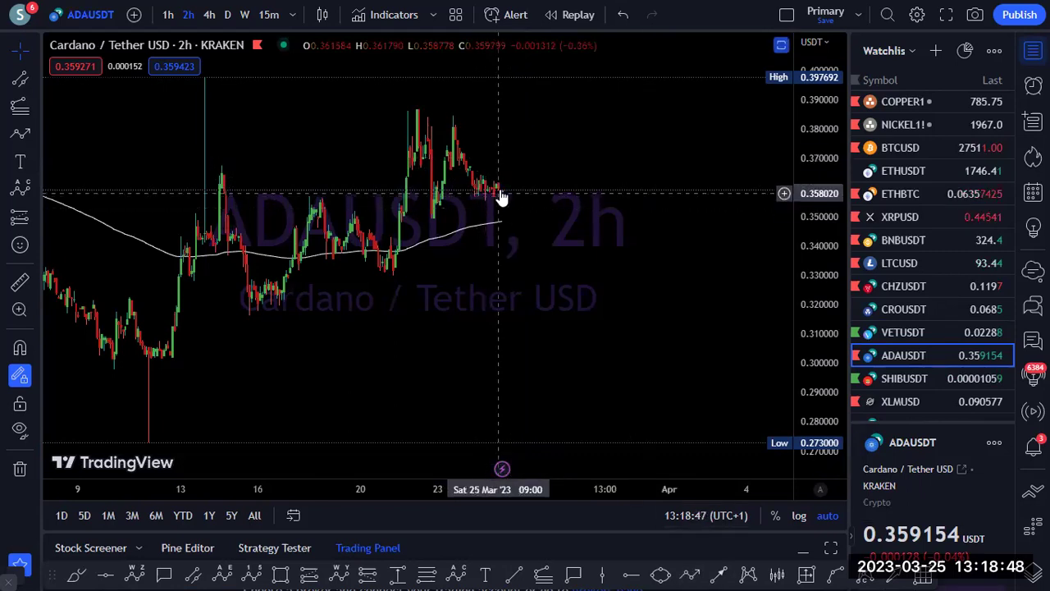
{"action": "left_click", "coordinate": [690, 573]}
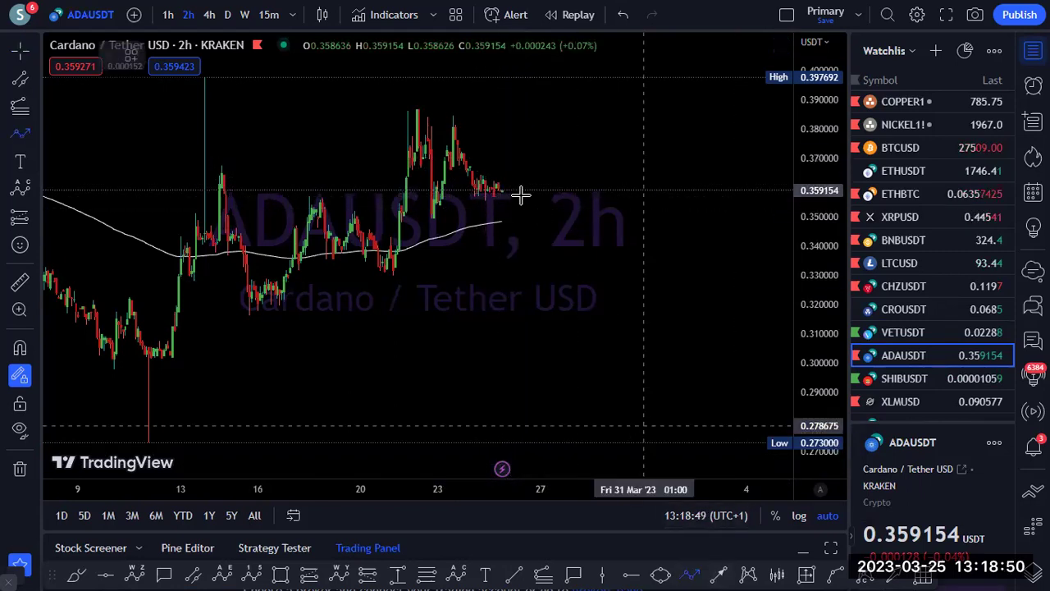
{"action": "left_click", "coordinate": [500, 190]}
{"action": "left_click", "coordinate": [517, 147]}
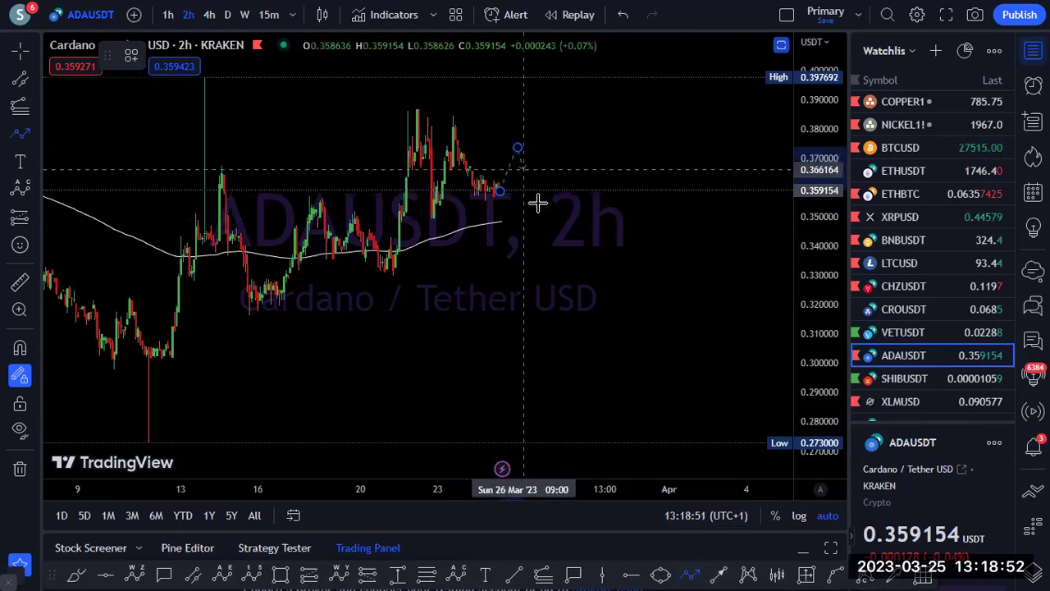
{"action": "left_click", "coordinate": [549, 238]}
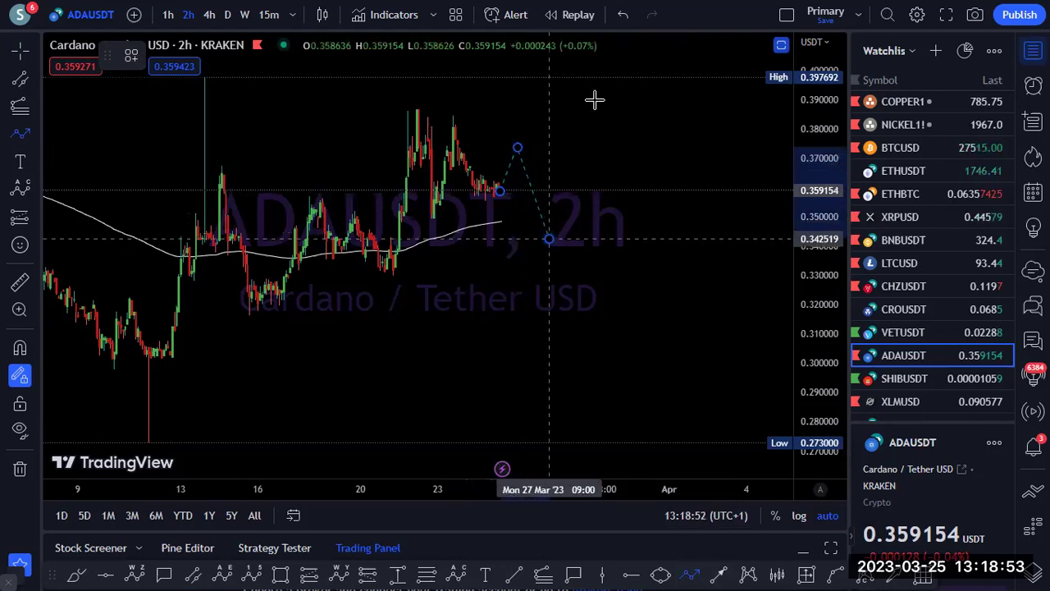
{"action": "left_click", "coordinate": [614, 45]}
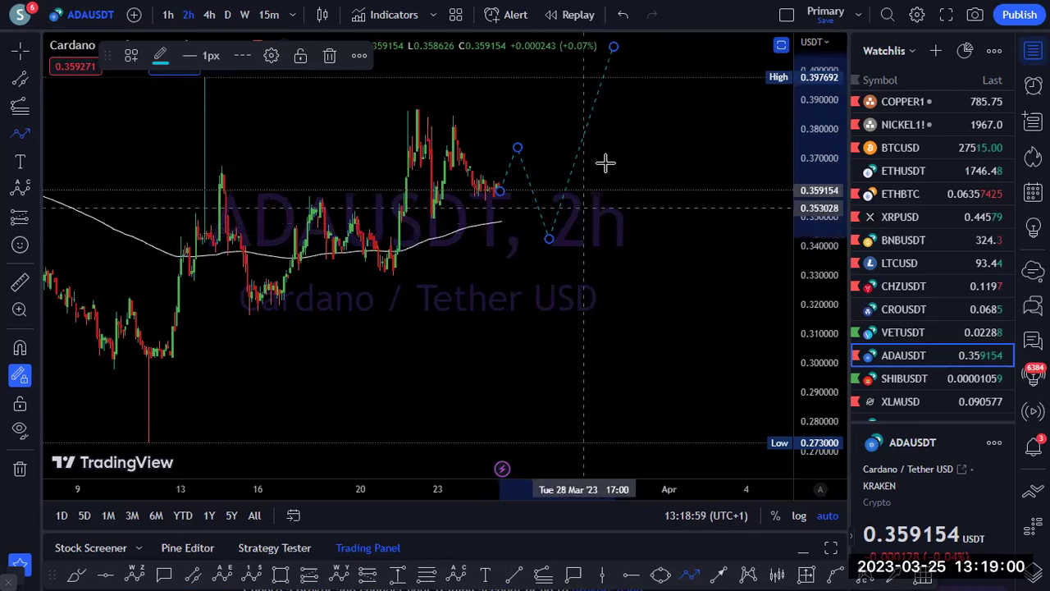
{"action": "left_click", "coordinate": [631, 147]}
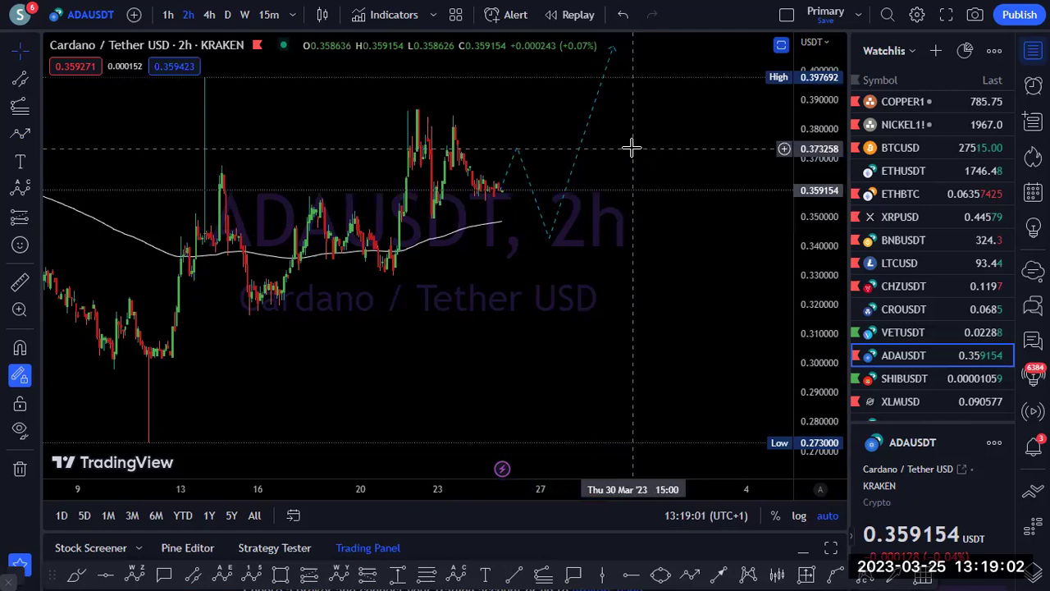